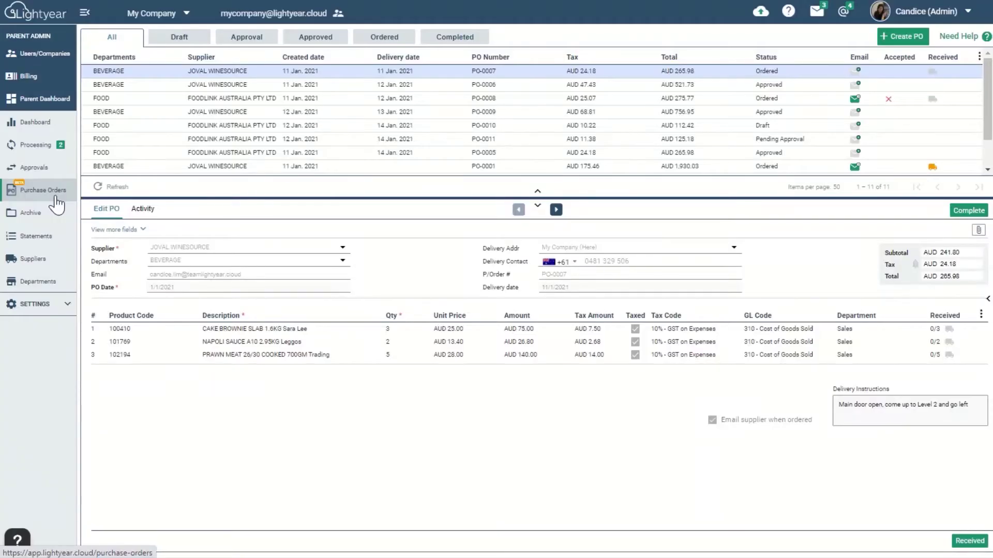
Step: Start a new purchase order from FOODLINK AUSTRALIA PTY LTD delivered to My Company (Here)
{"action": "left_click", "coordinate": [885, 41]}
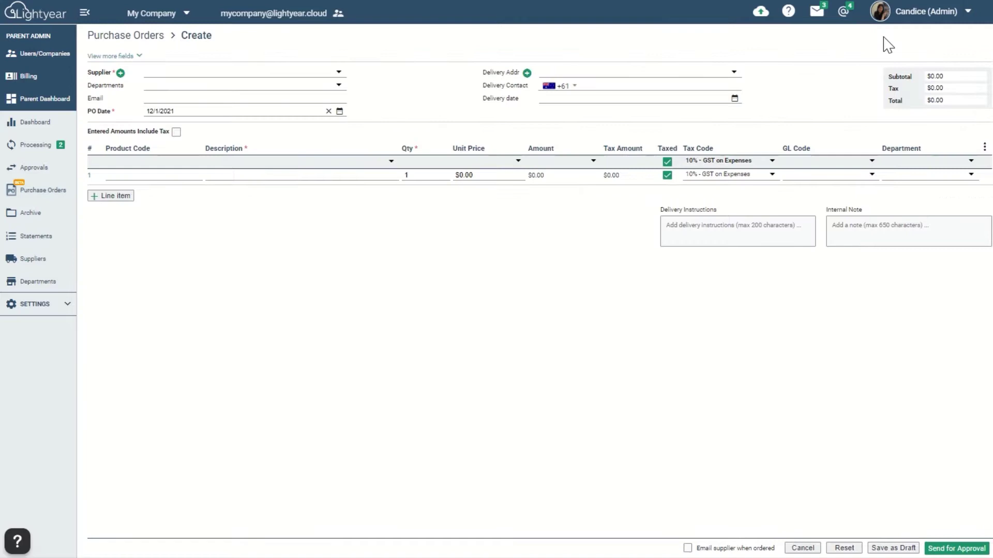
{"action": "left_click", "coordinate": [305, 74]}
{"action": "left_click", "coordinate": [283, 87]}
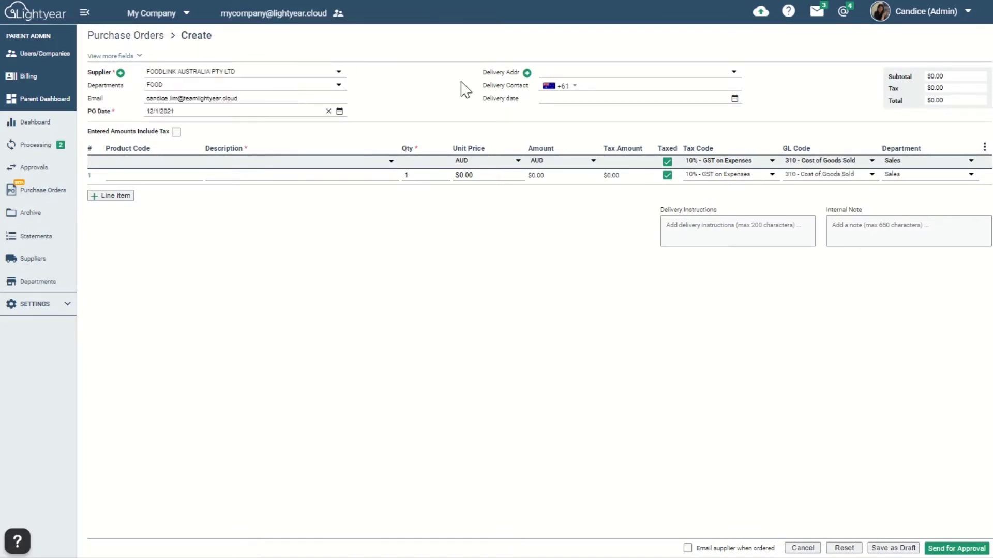
{"action": "left_click", "coordinate": [581, 74]}
{"action": "left_click", "coordinate": [580, 105]}
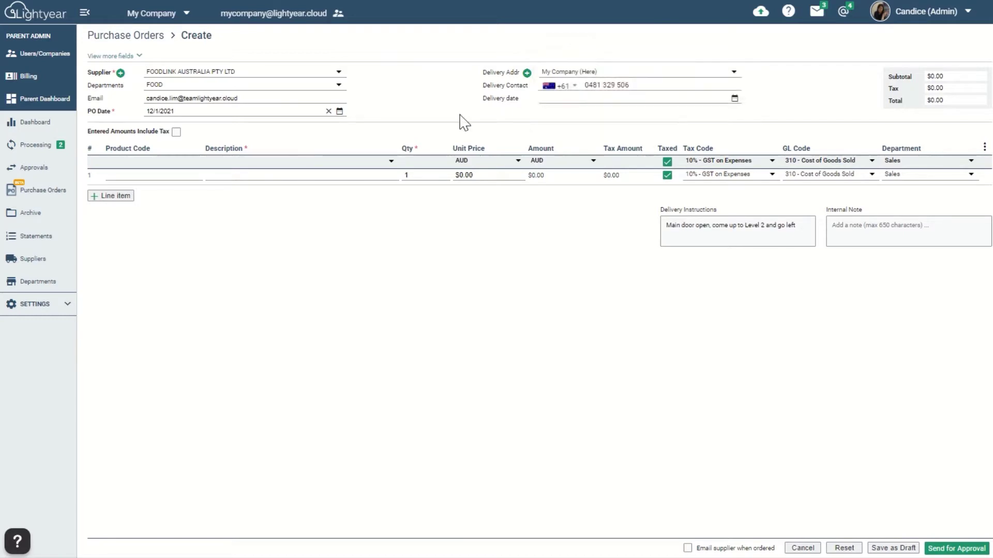
Step: Add line items CHIPS 7MM SHOESTRING FRIES and two CAKE BROWNIE SLAB 1.6KG
{"action": "left_click", "coordinate": [275, 175]}
{"action": "type", "text": "chi"}
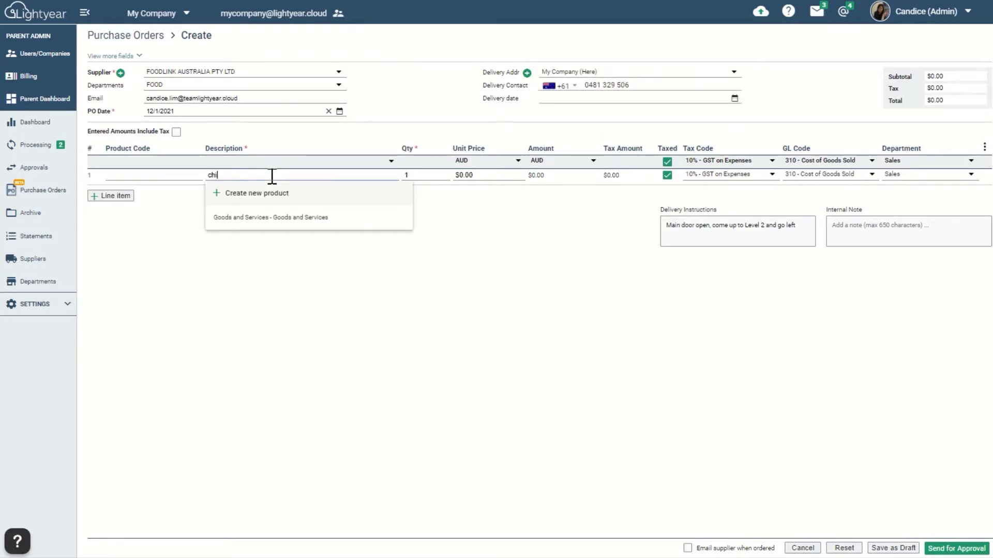
{"action": "type", "text": "ps"}
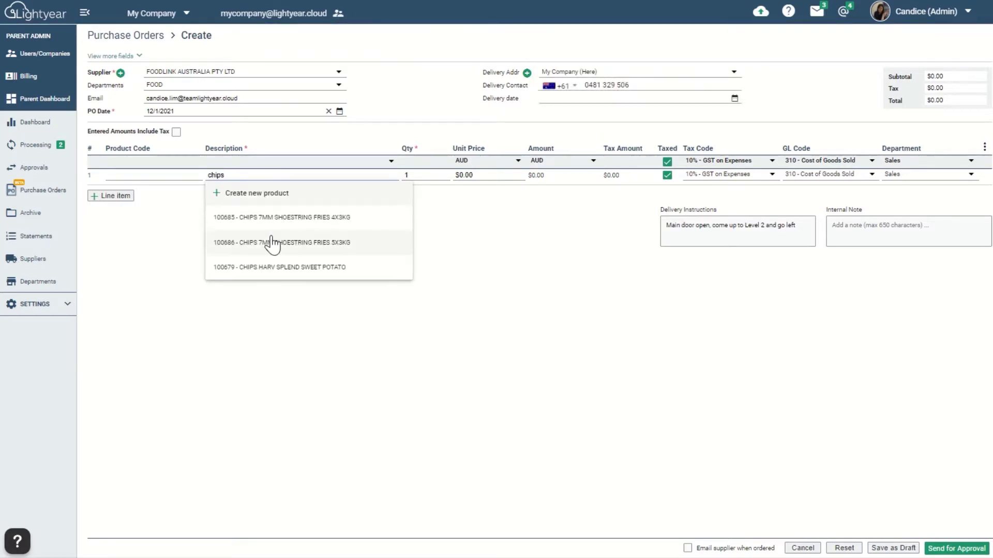
{"action": "left_click", "coordinate": [273, 243]}
{"action": "left_click", "coordinate": [109, 196]}
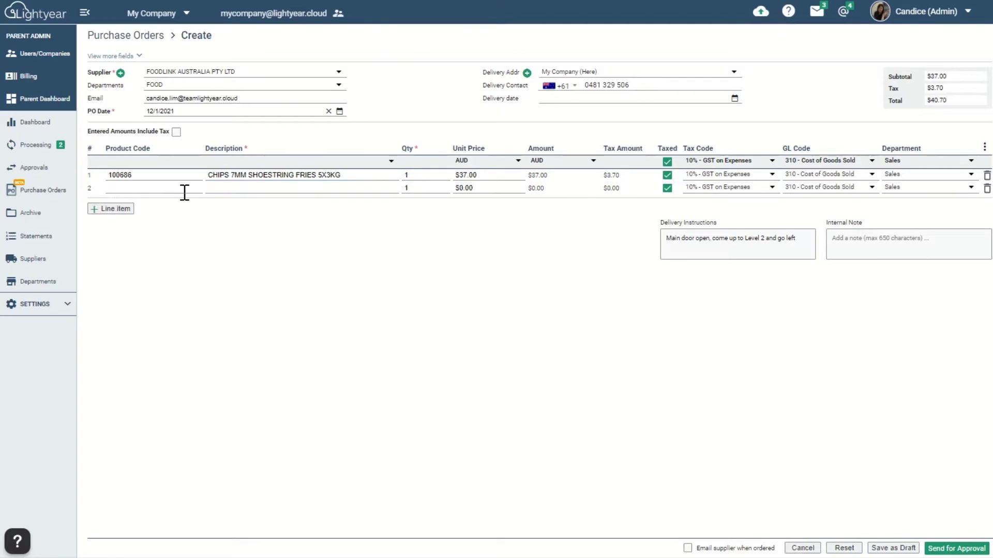
{"action": "left_click", "coordinate": [233, 188]}
{"action": "type", "text": "cake"}
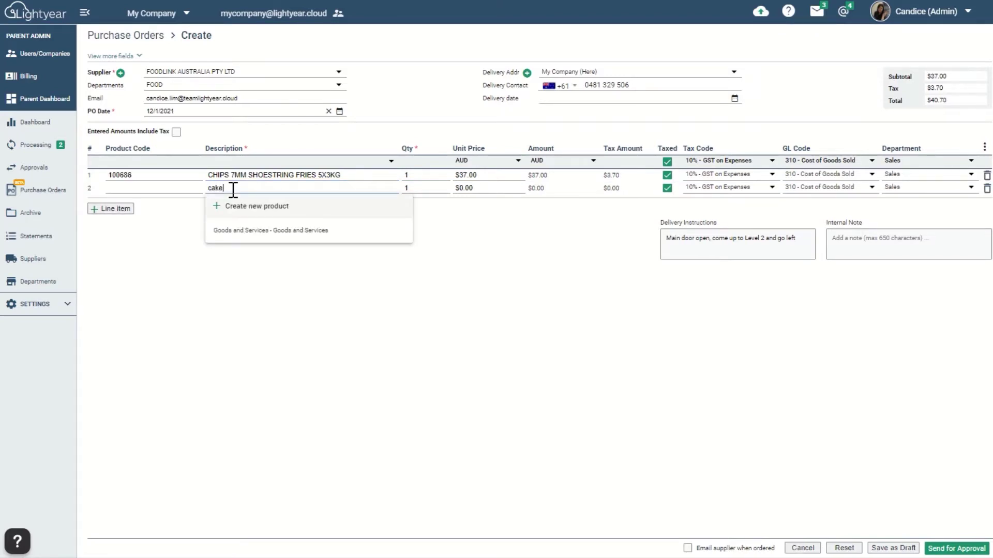
{"action": "left_click", "coordinate": [236, 229]}
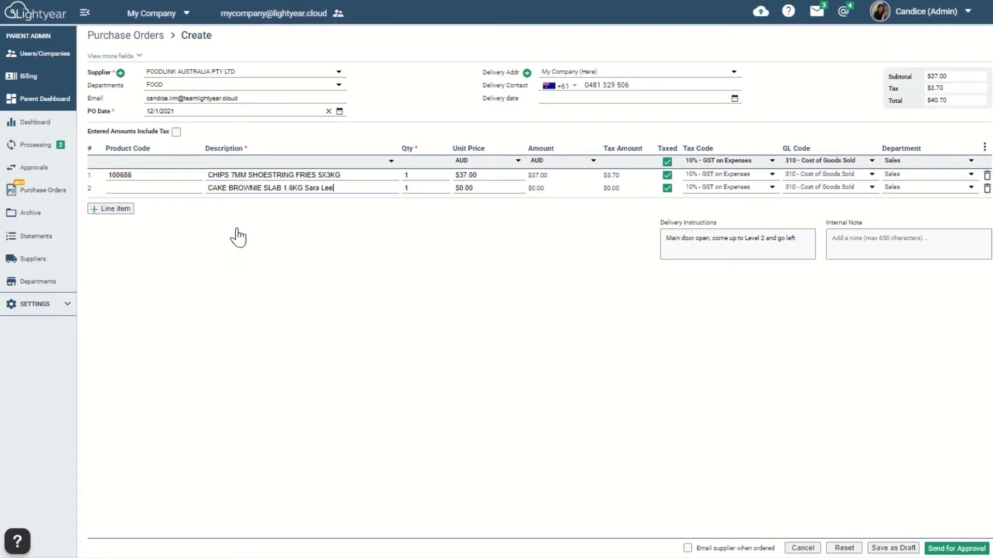
{"action": "left_click", "coordinate": [427, 187]}
{"action": "type", "text": "2"}
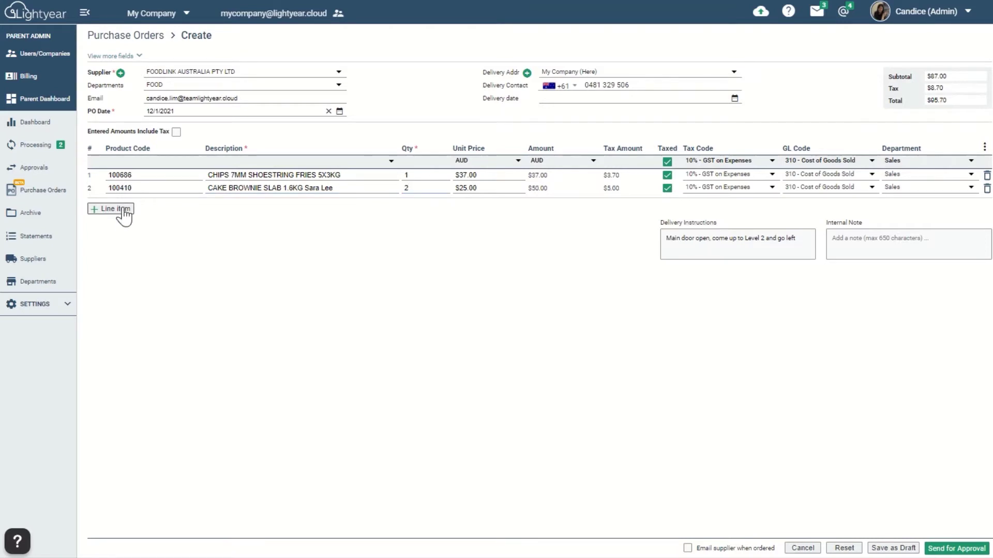
{"action": "left_click", "coordinate": [119, 209]}
Step: Add a third line of NAPOLI SAUCE A10 2.95KG Leggos with quantity 3
{"action": "left_click", "coordinate": [234, 202]}
{"action": "type", "text": "c"}
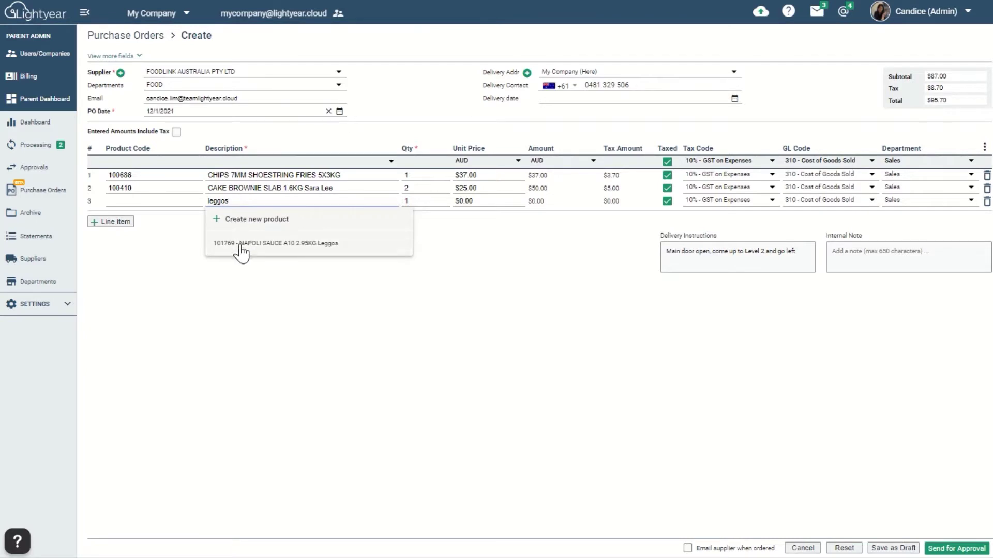
{"action": "left_click", "coordinate": [240, 252]}
{"action": "key", "text": "Tab"}
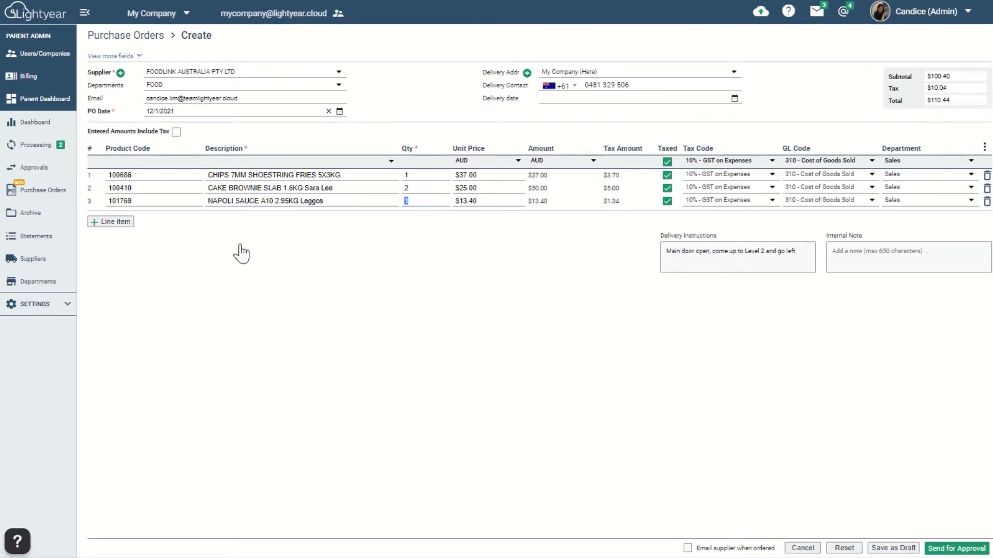
{"action": "type", "text": "3"}
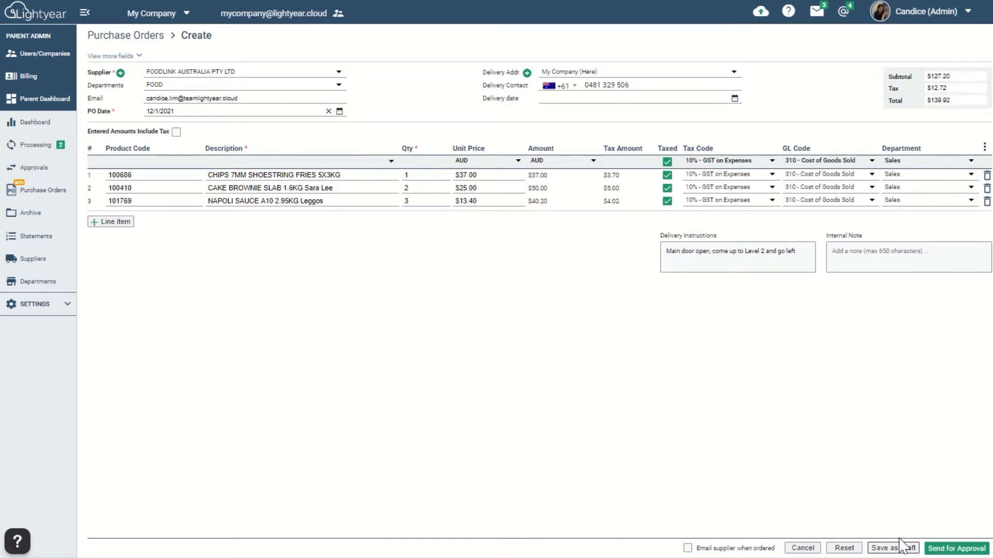
Step: Send the Foodlink order for approval, approve it from its preview, and list ordered POs
{"action": "left_click", "coordinate": [954, 549]}
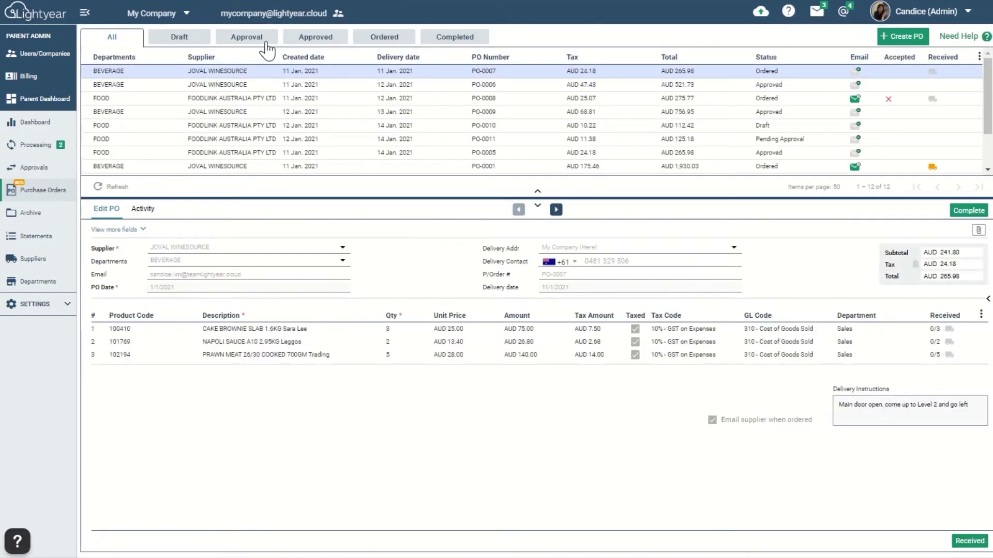
{"action": "left_click", "coordinate": [247, 37]}
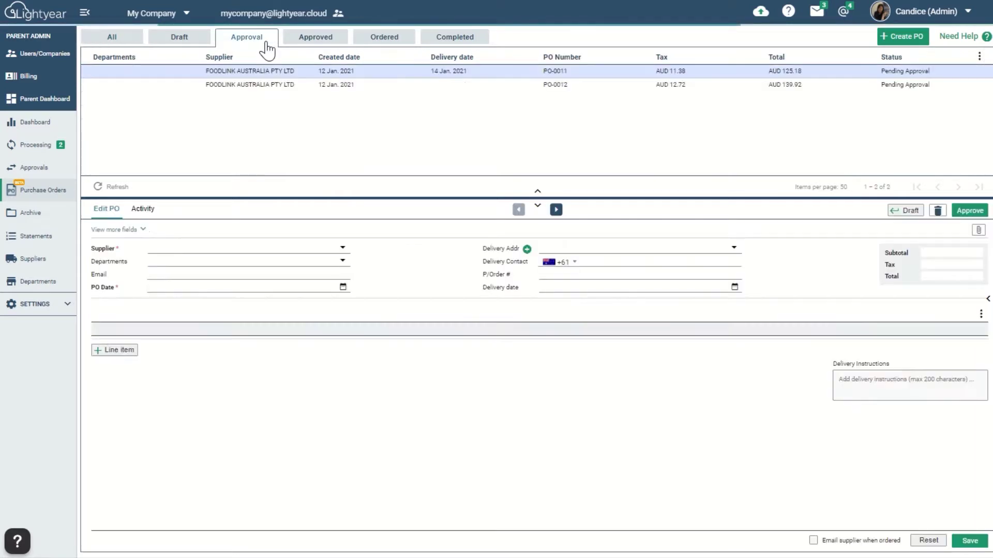
{"action": "left_click", "coordinate": [986, 302]}
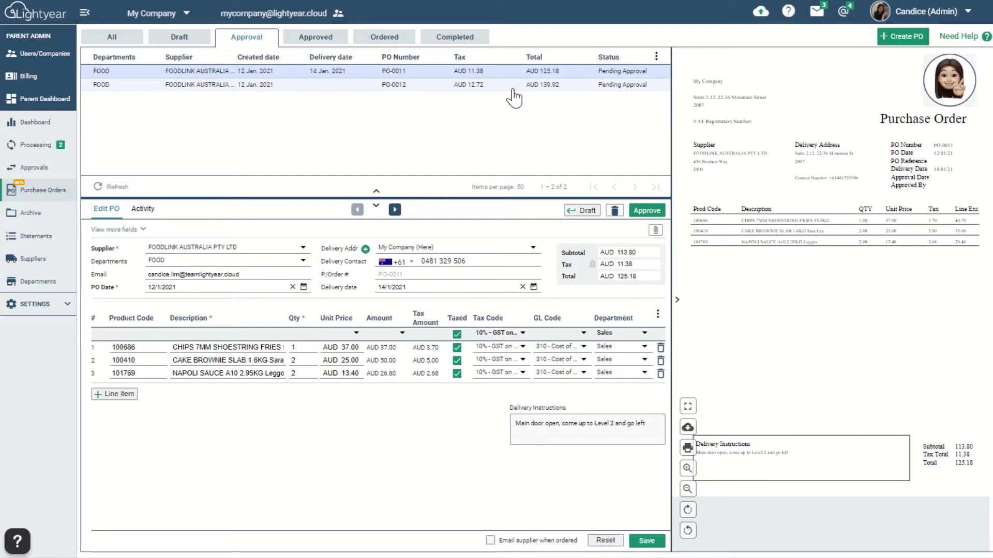
{"action": "left_click", "coordinate": [657, 214]}
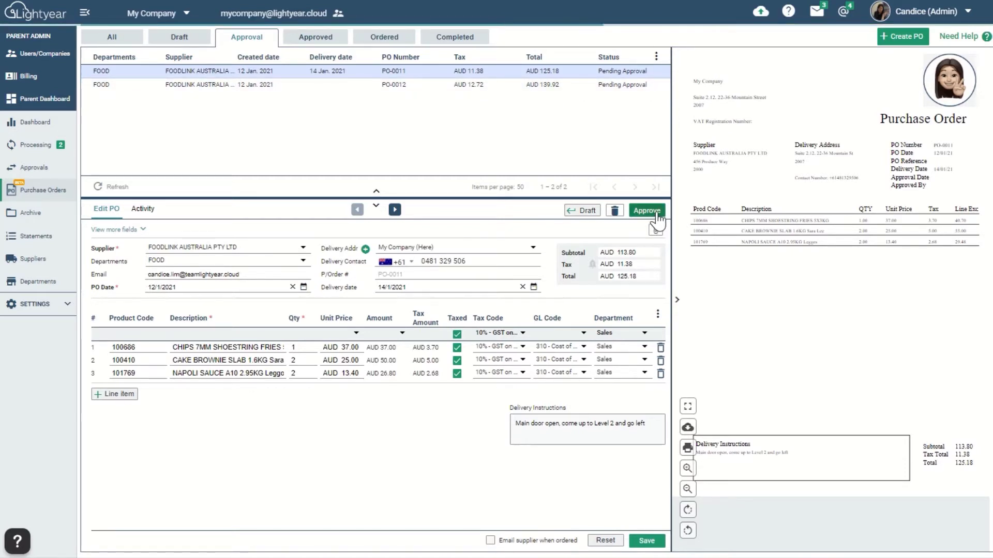
{"action": "left_click", "coordinate": [384, 39]}
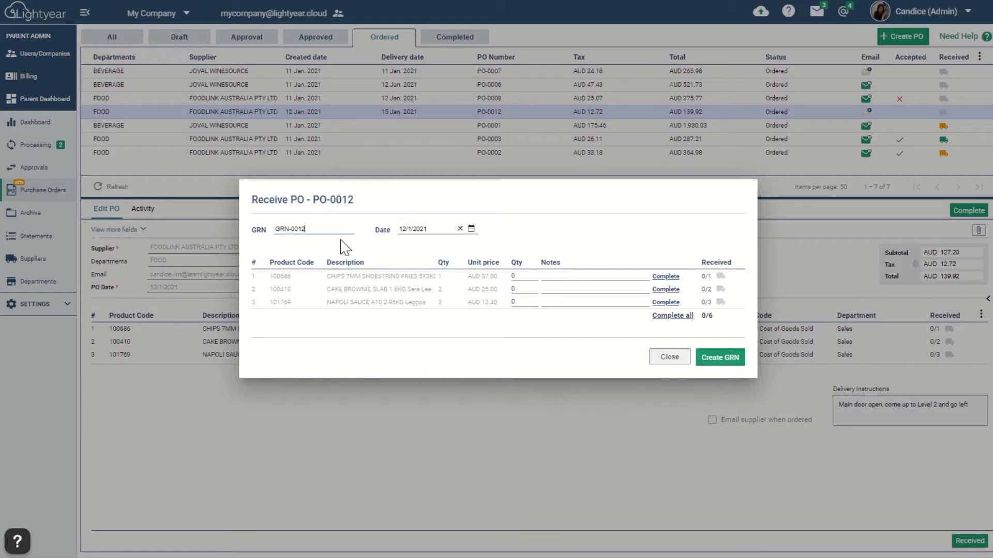
Step: Receive all chips and 2 Napoli sauce against PO-0012, saving GRN-0012
{"action": "double_click", "coordinate": [513, 276]}
{"action": "left_click", "coordinate": [666, 276]}
{"action": "double_click", "coordinate": [506, 303]}
{"action": "type", "text": "2"}
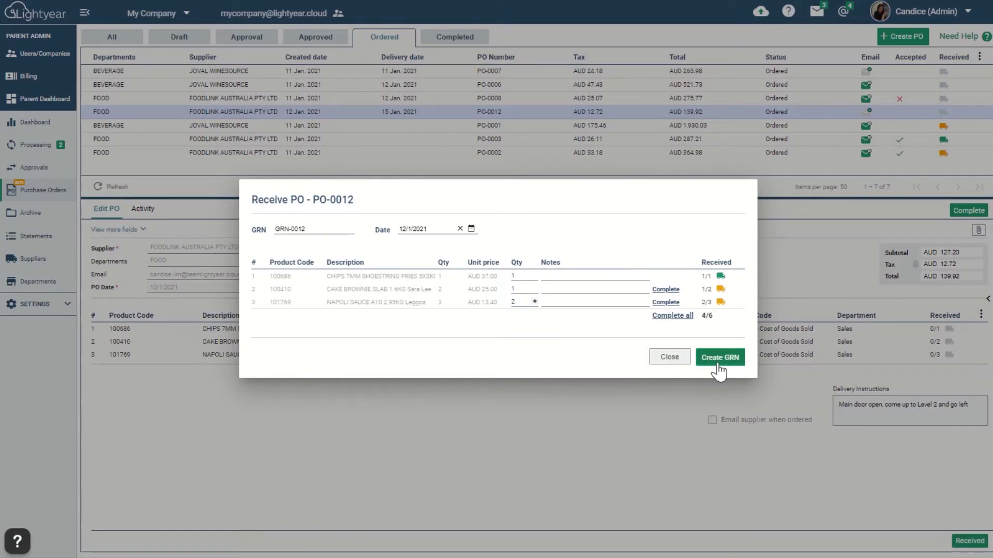
{"action": "left_click", "coordinate": [721, 361]}
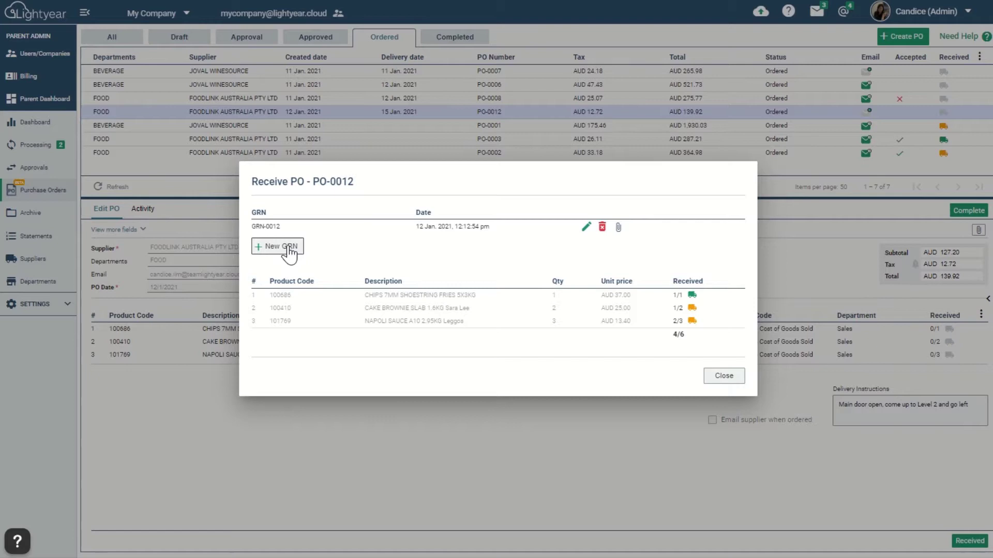
Step: Create GRN-0012B completing all remaining items with note 'missing stock received'
{"action": "left_click", "coordinate": [289, 251]}
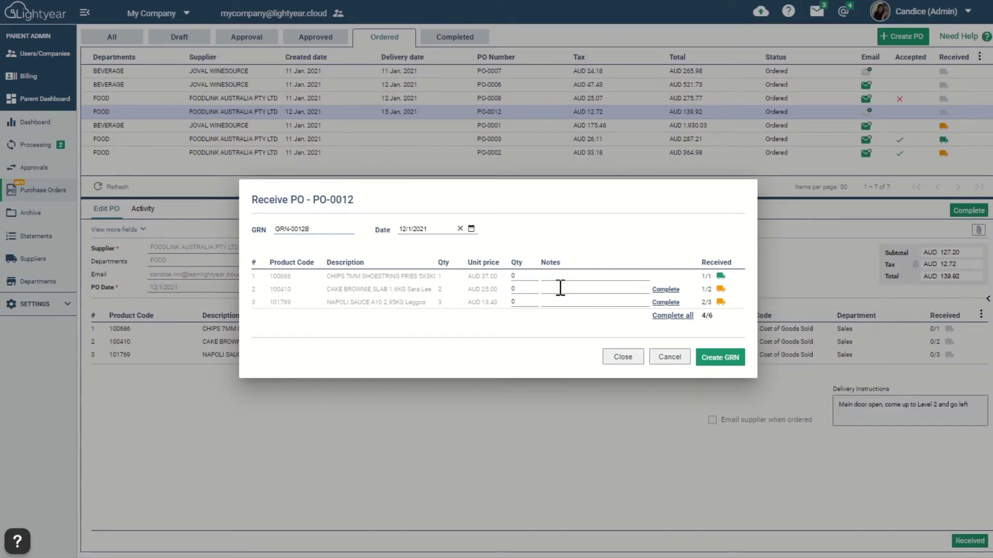
{"action": "left_click", "coordinate": [682, 317]}
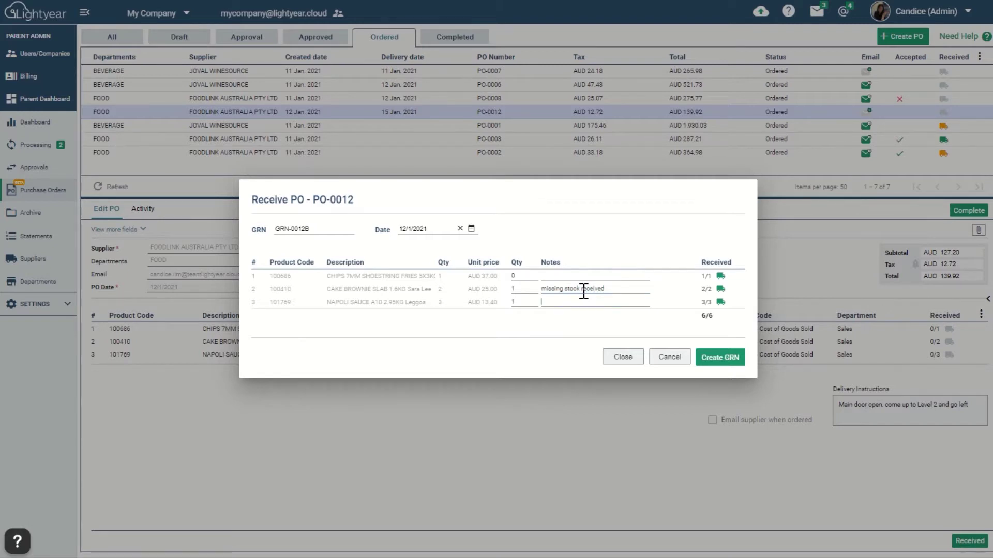
{"action": "type", "text": "missing stock received"}
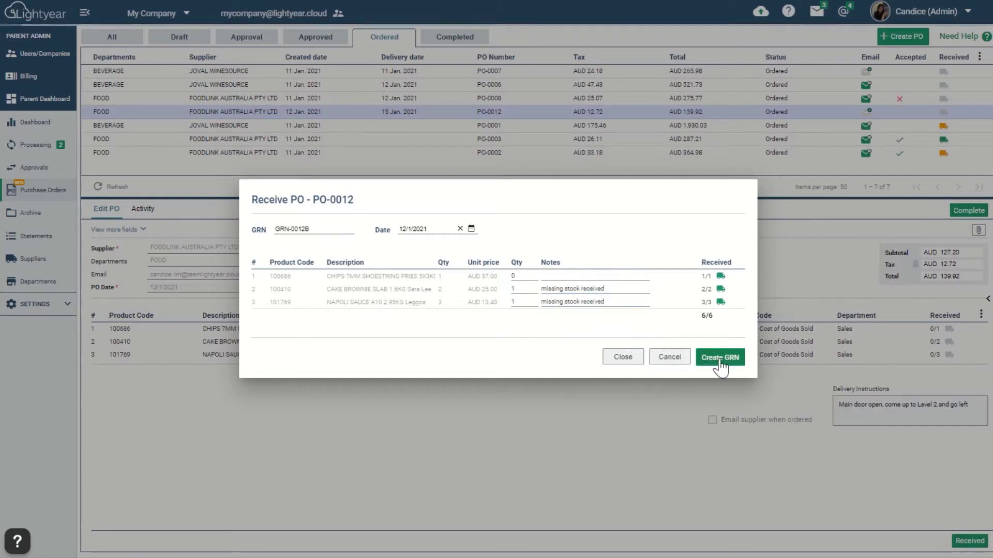
{"action": "left_click", "coordinate": [721, 360]}
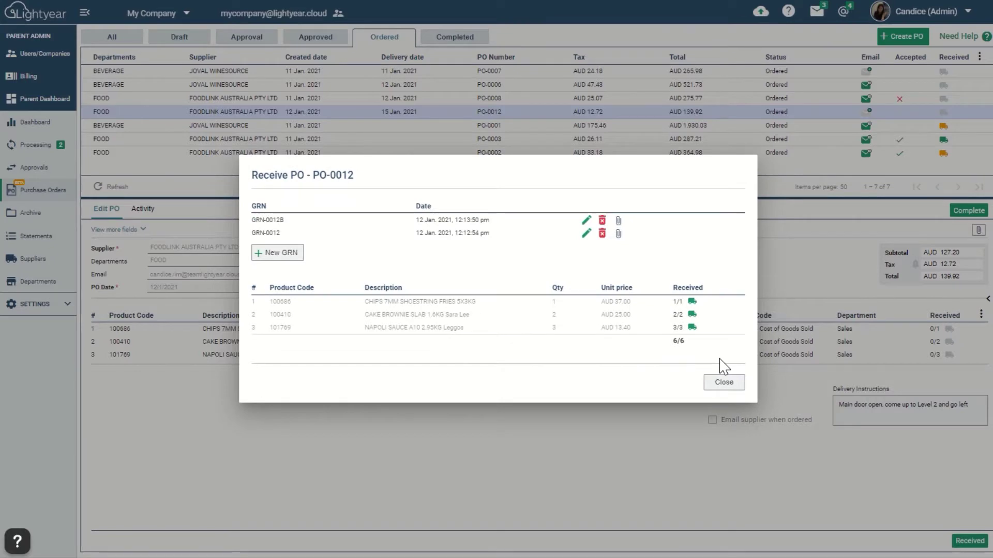
{"action": "left_click", "coordinate": [721, 383]}
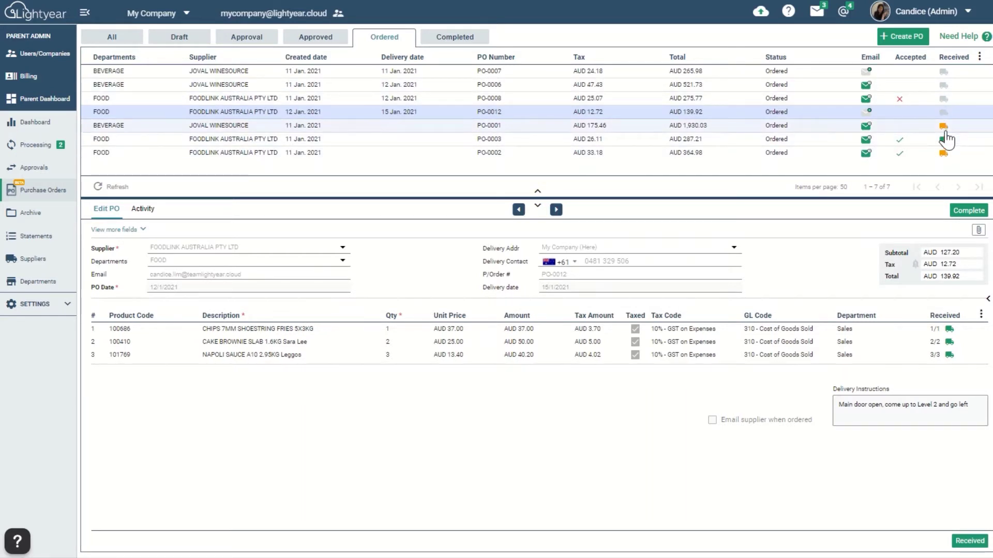
Step: Complete PO-0012 and view it in the Completed purchase orders list
{"action": "left_click", "coordinate": [958, 212]}
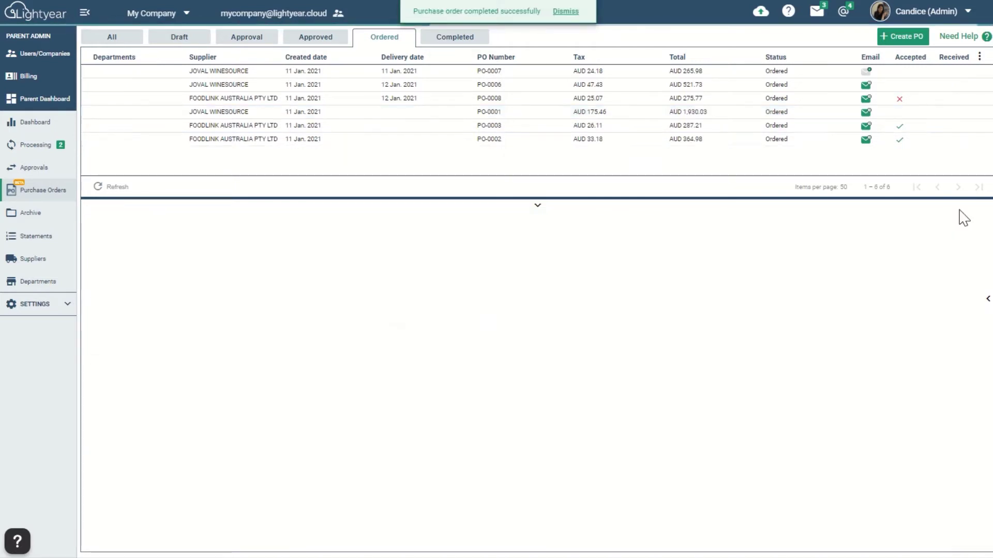
{"action": "left_click", "coordinate": [476, 39]}
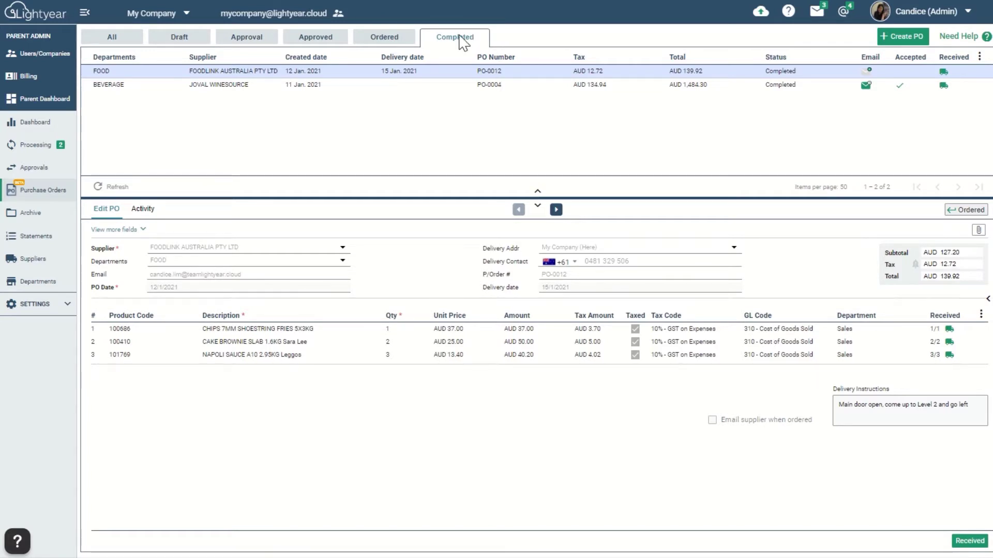
Step: Show all POs, then toggle the dashboard charts between days awaiting action and due date
{"action": "left_click", "coordinate": [112, 41]}
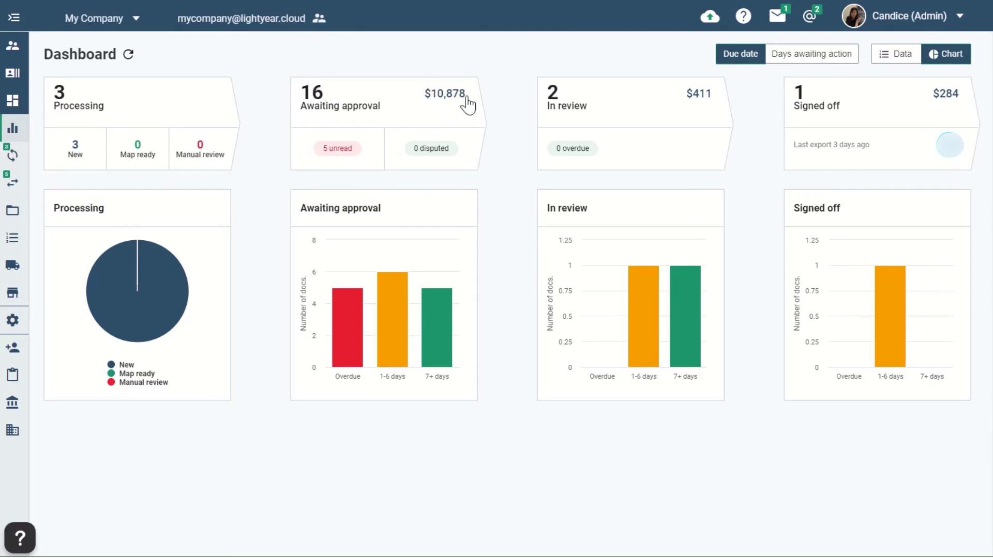
{"action": "left_click", "coordinate": [803, 58]}
{"action": "left_click", "coordinate": [750, 58]}
{"action": "left_click", "coordinate": [13, 21]}
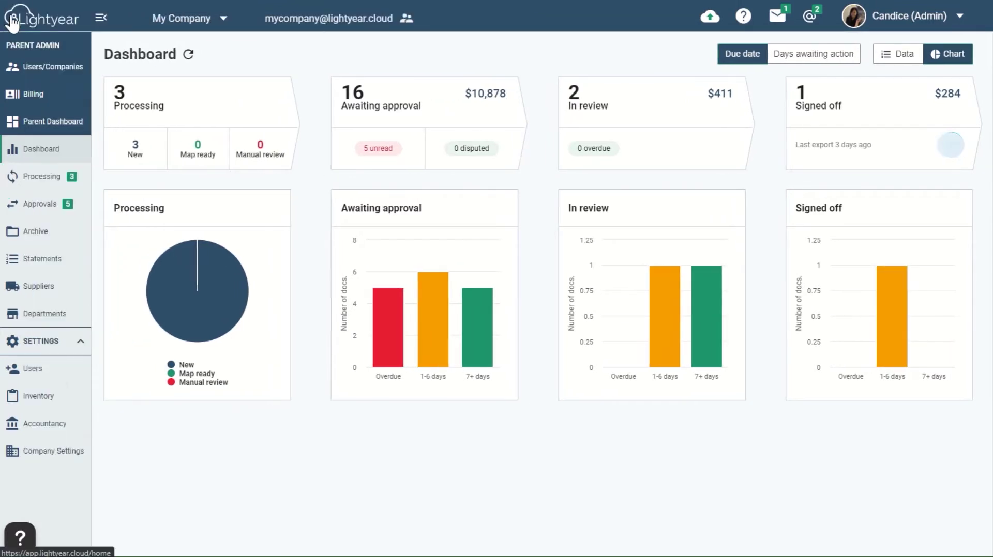
{"action": "left_click", "coordinate": [101, 21]}
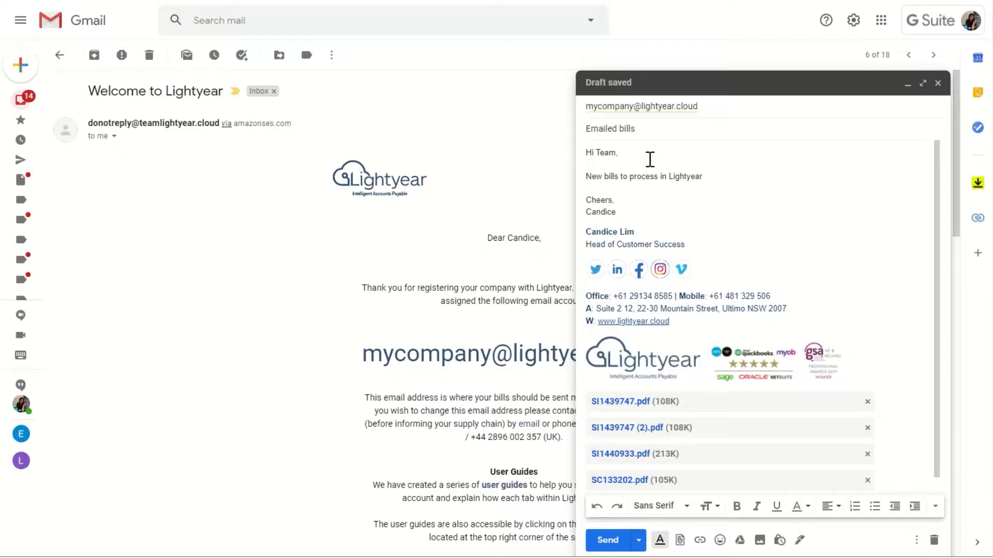
{"action": "left_click", "coordinate": [606, 539]}
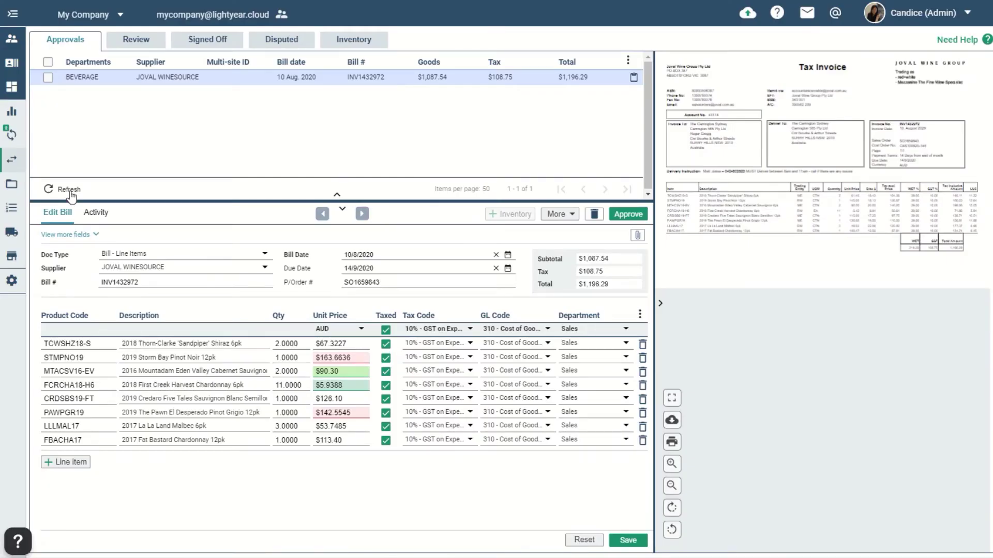
Step: Refresh the approvals queue and open the Foodlink bill dated 15 Aug 2020
{"action": "left_click", "coordinate": [67, 190]}
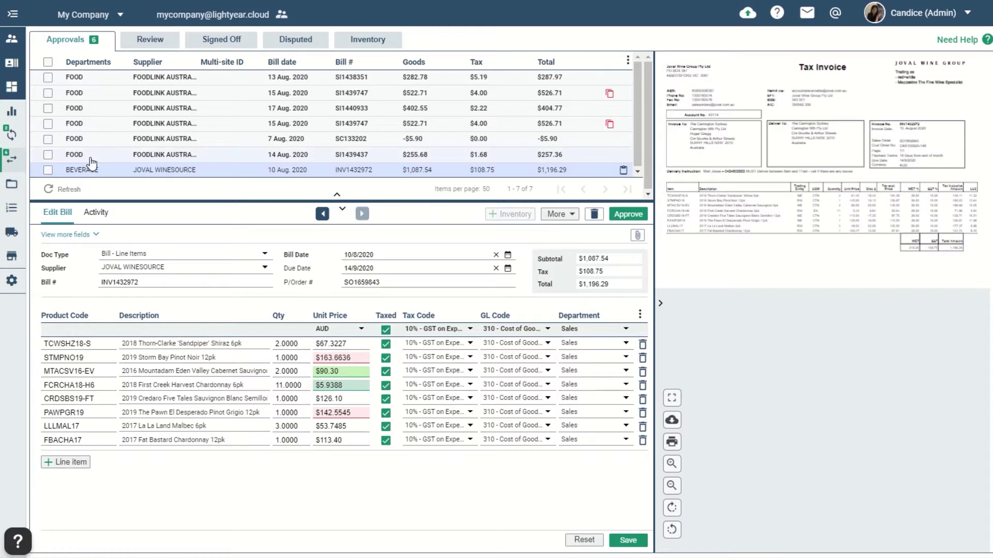
{"action": "left_click", "coordinate": [124, 124]}
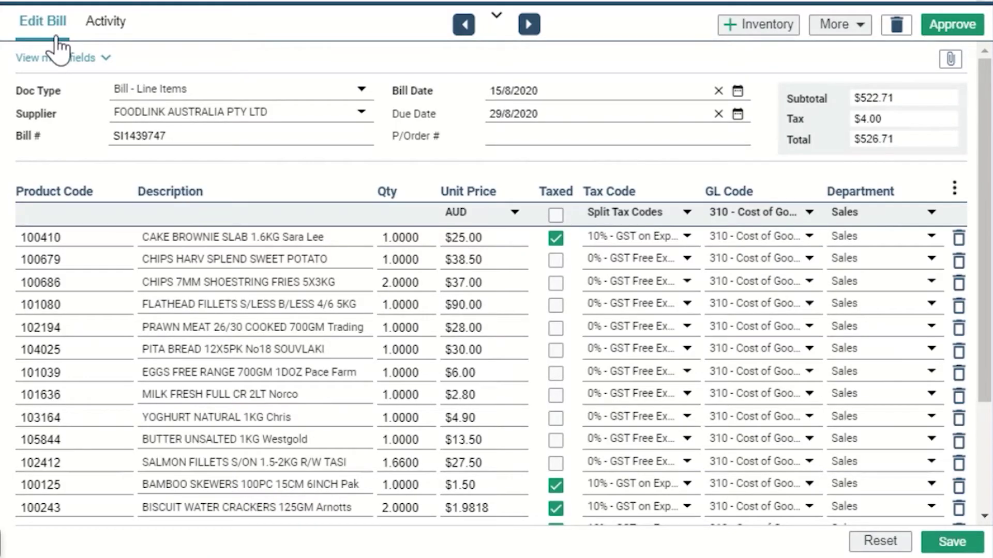
{"action": "left_click", "coordinate": [104, 36]}
{"action": "left_click", "coordinate": [104, 111]}
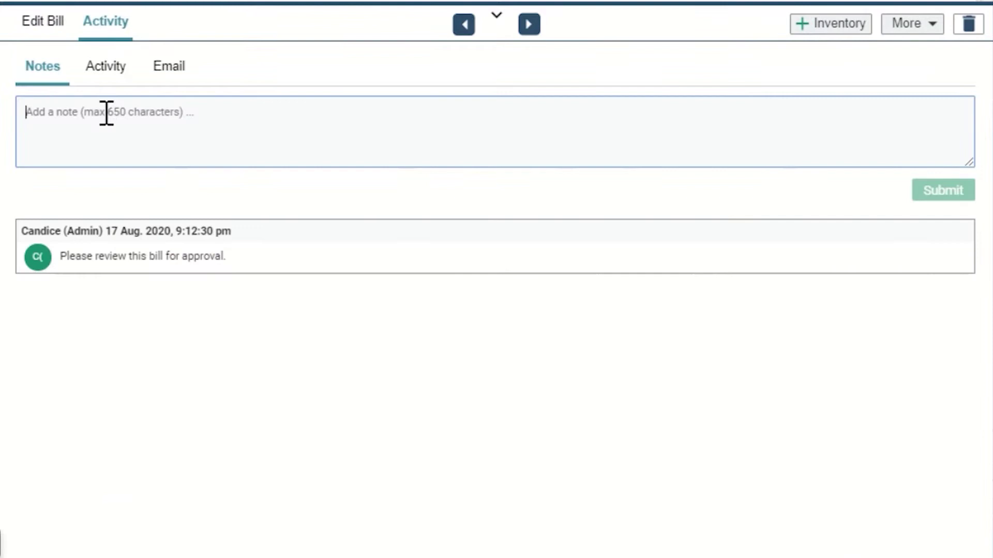
{"action": "type", "text": "@charli"}
{"action": "left_click", "coordinate": [107, 118]}
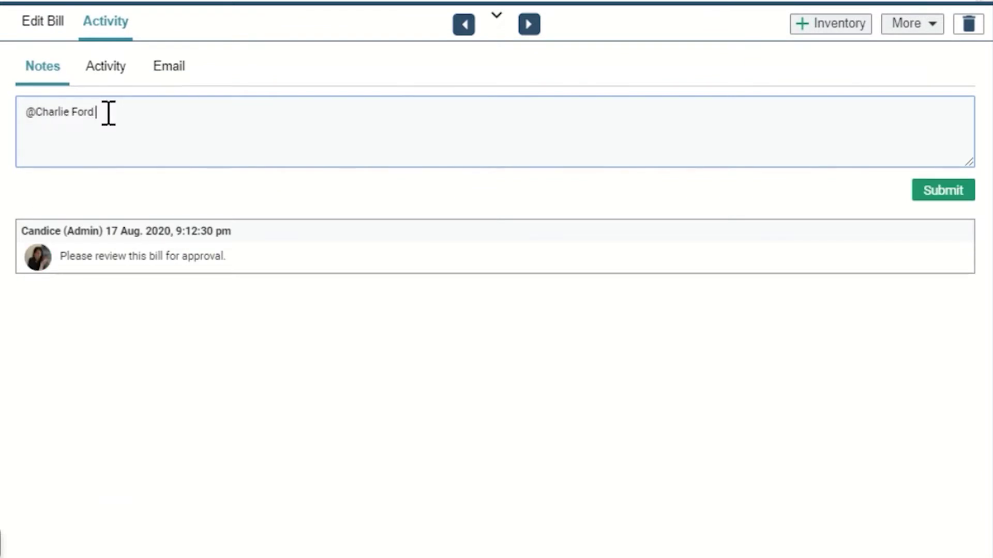
{"action": "type", "text": "that brownie slab was great, g"}
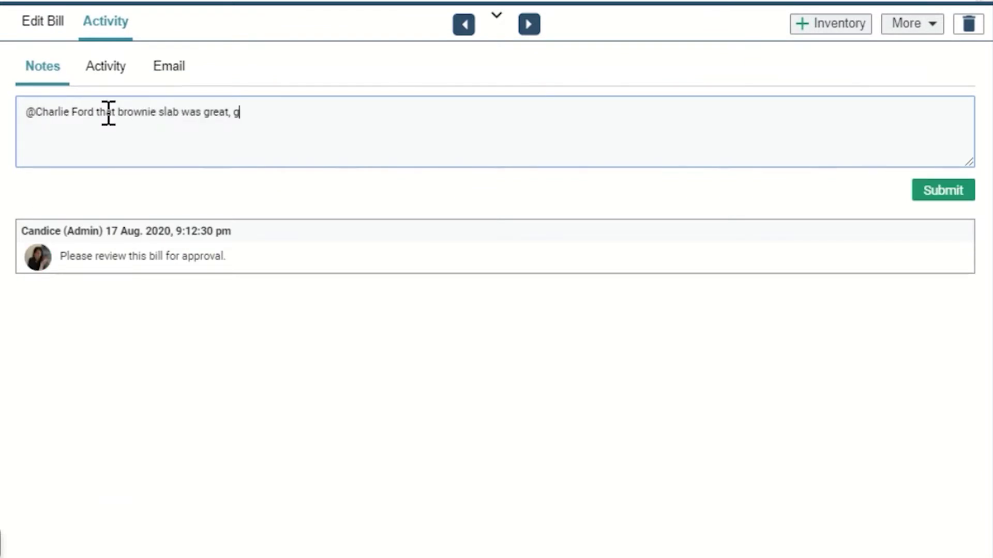
{"action": "type", "text": "et 3 more for event ne"}
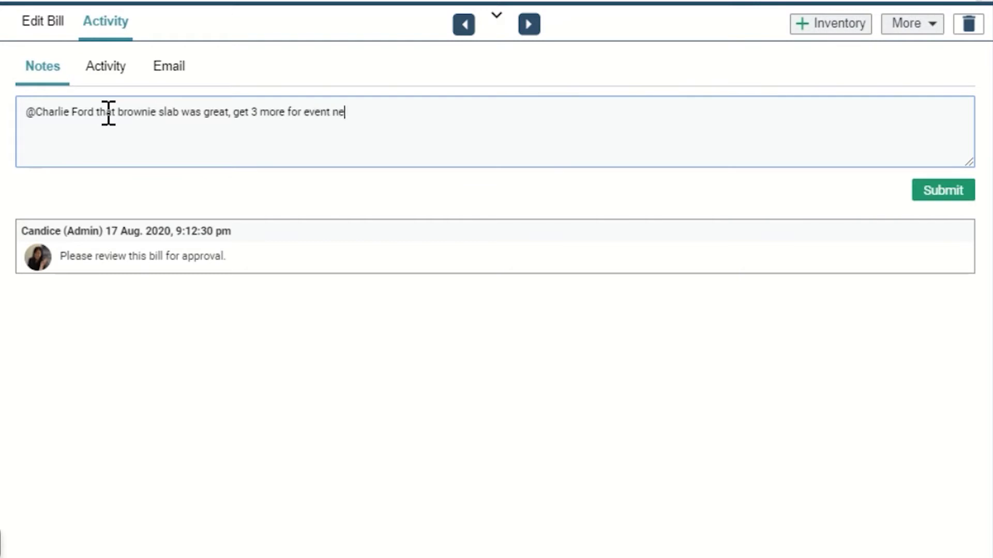
{"action": "type", "text": "xt week"}
{"action": "left_click", "coordinate": [959, 194]}
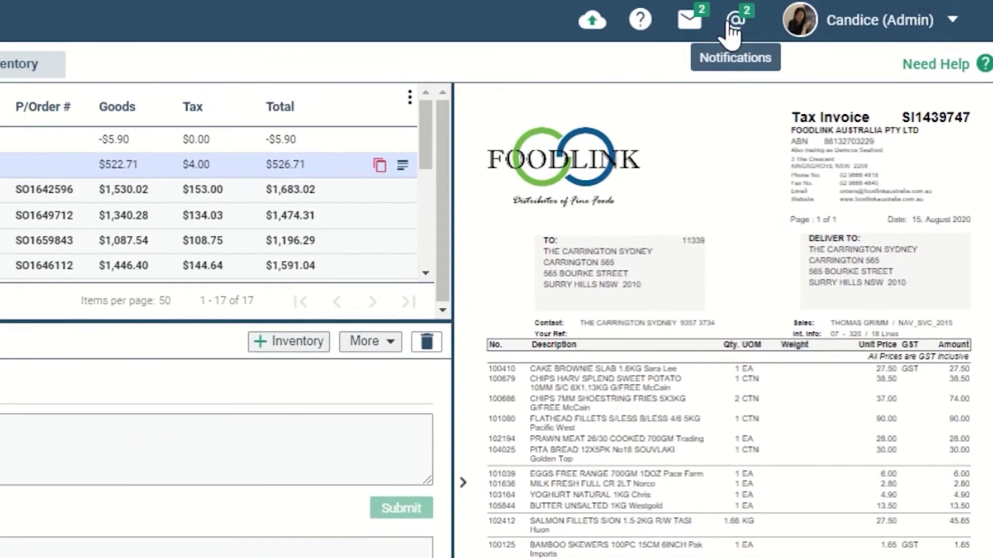
{"action": "left_click", "coordinate": [729, 23]}
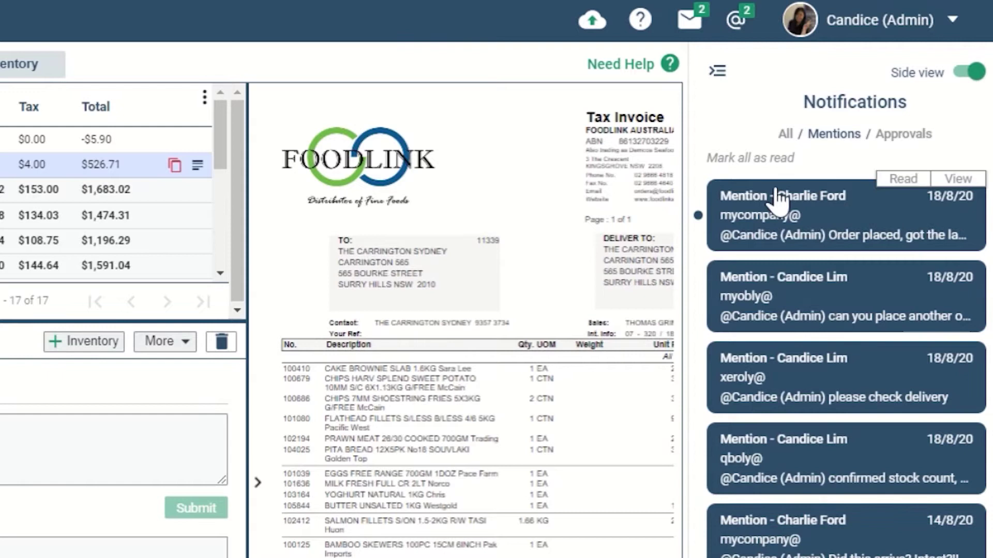
Step: Review activity and email history, approve bill SI1440933, then start a dispute on SI1433873
{"action": "left_click", "coordinate": [826, 228]}
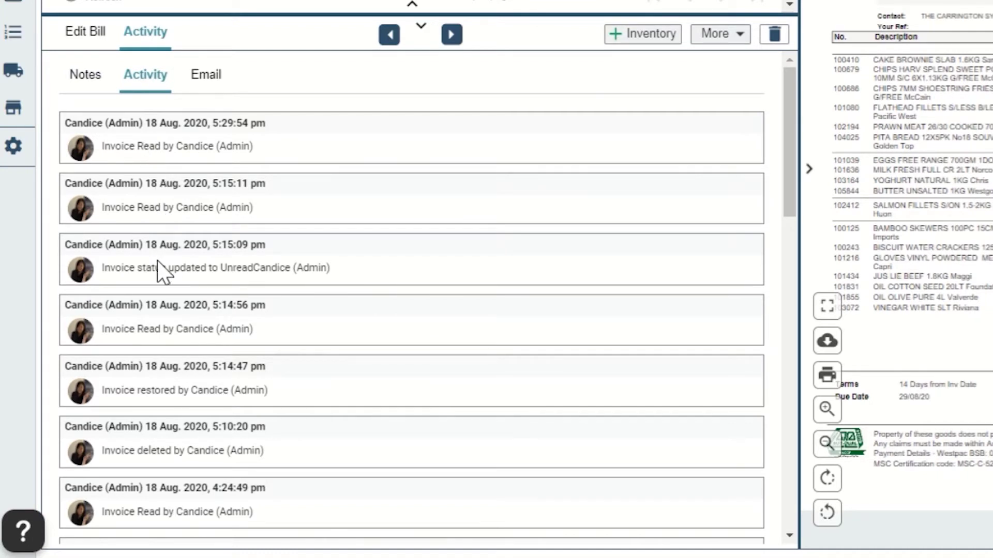
{"action": "left_click", "coordinate": [220, 83]}
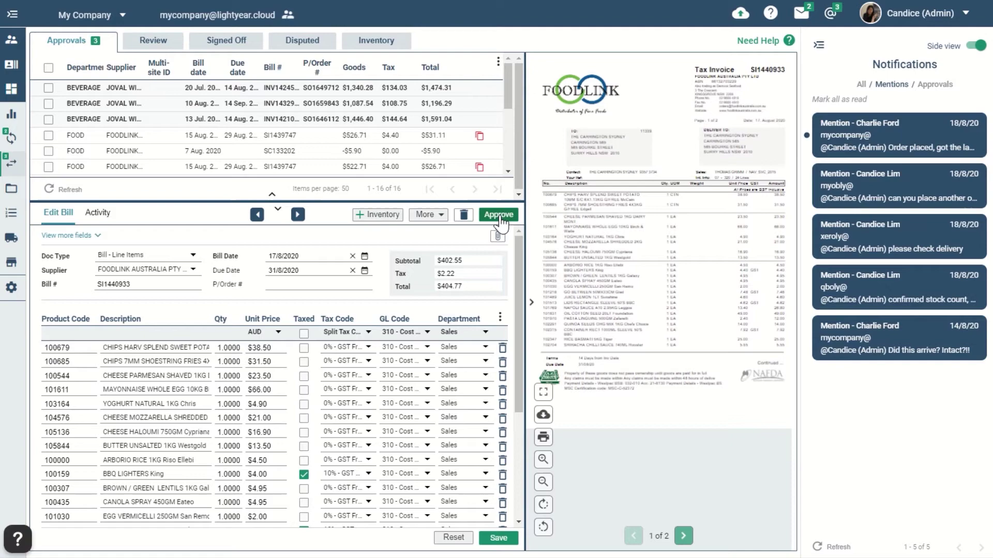
{"action": "left_click", "coordinate": [499, 218]}
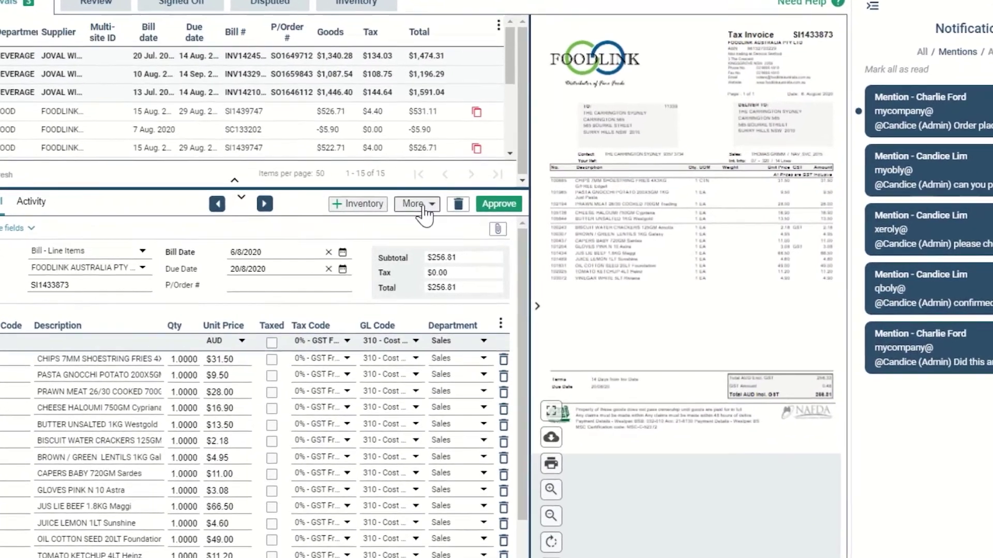
{"action": "left_click", "coordinate": [423, 207]}
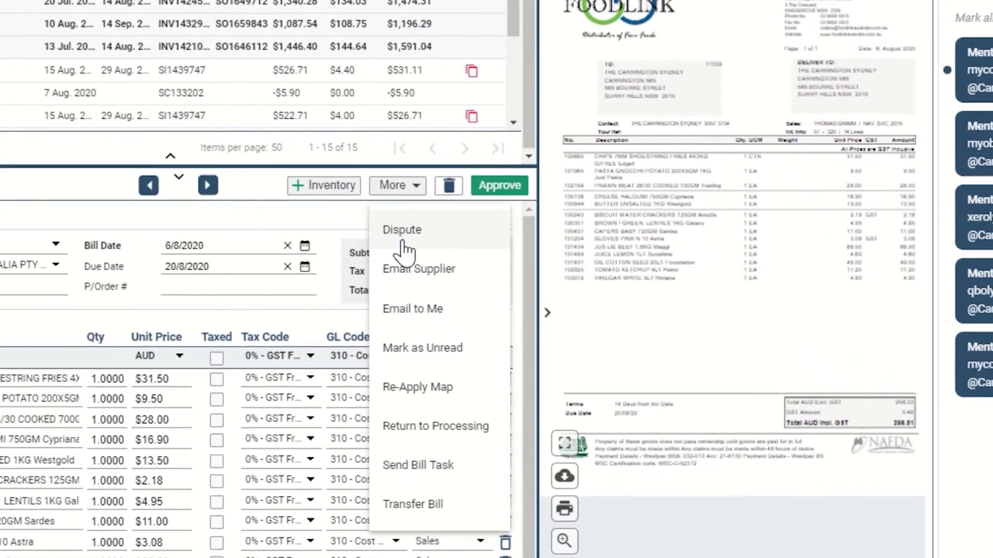
{"action": "left_click", "coordinate": [400, 268]}
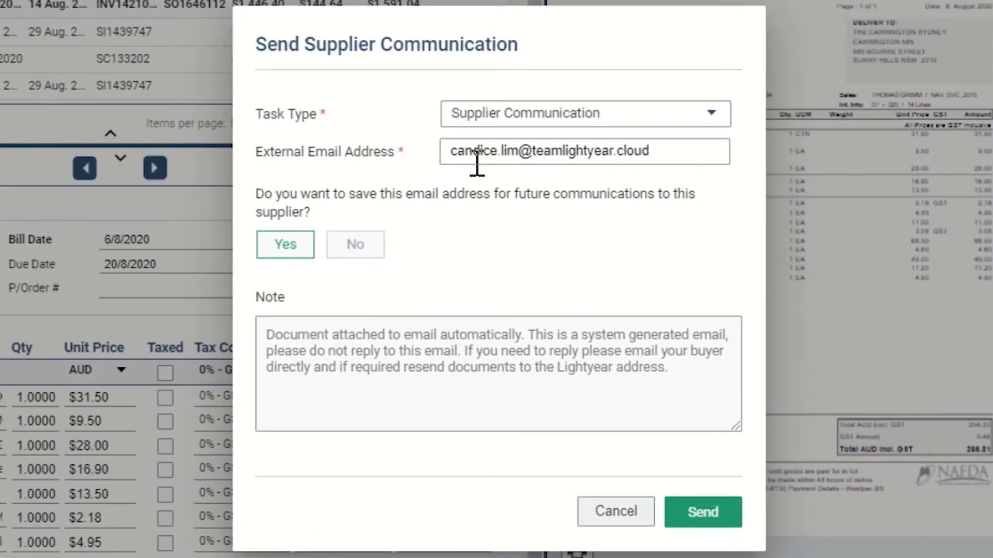
Step: Send the supplier the note 'stock didn't arrive, please issue credit note' for SI1433873
{"action": "left_click", "coordinate": [465, 346]}
{"action": "type", "text": "st"}
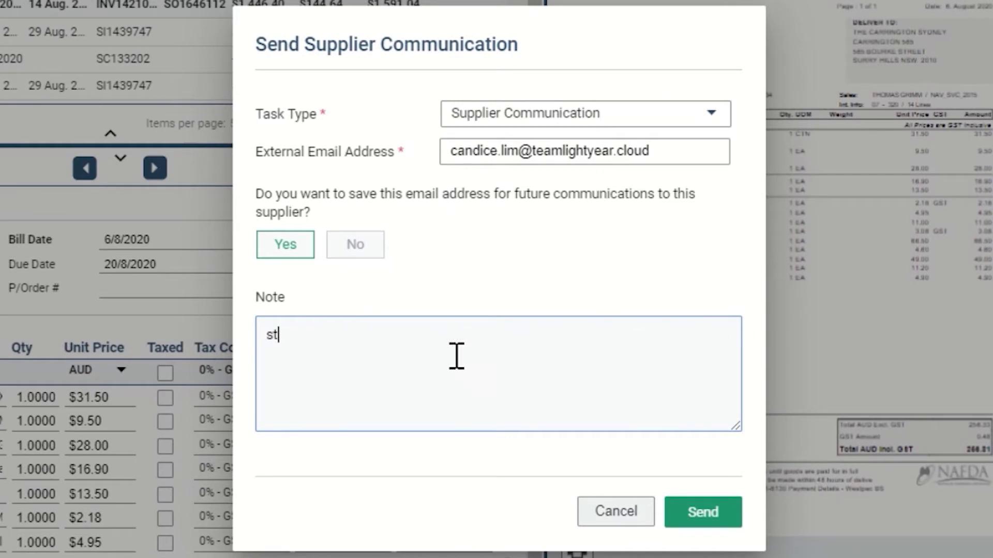
{"action": "type", "text": "ock didn't arrive, "}
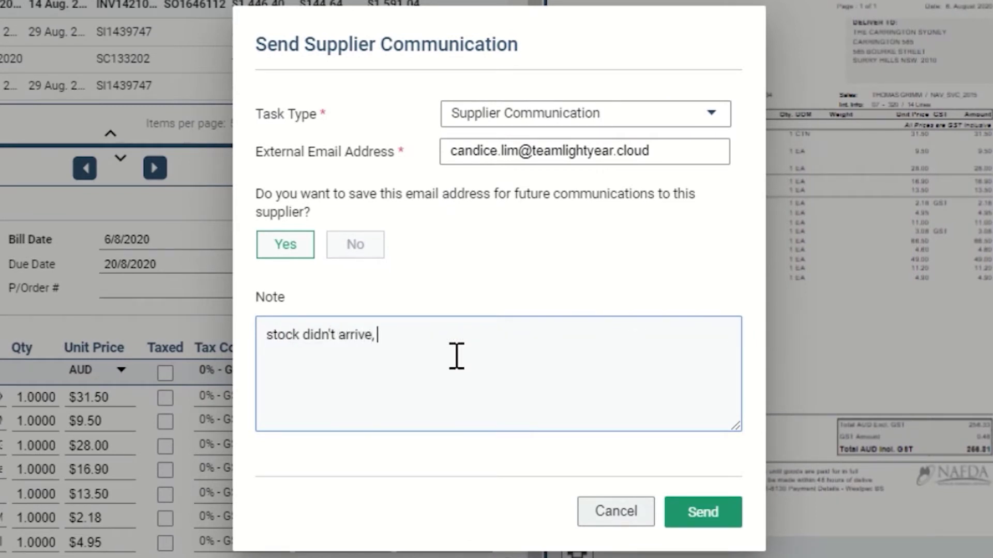
{"action": "type", "text": "please issue credit note"}
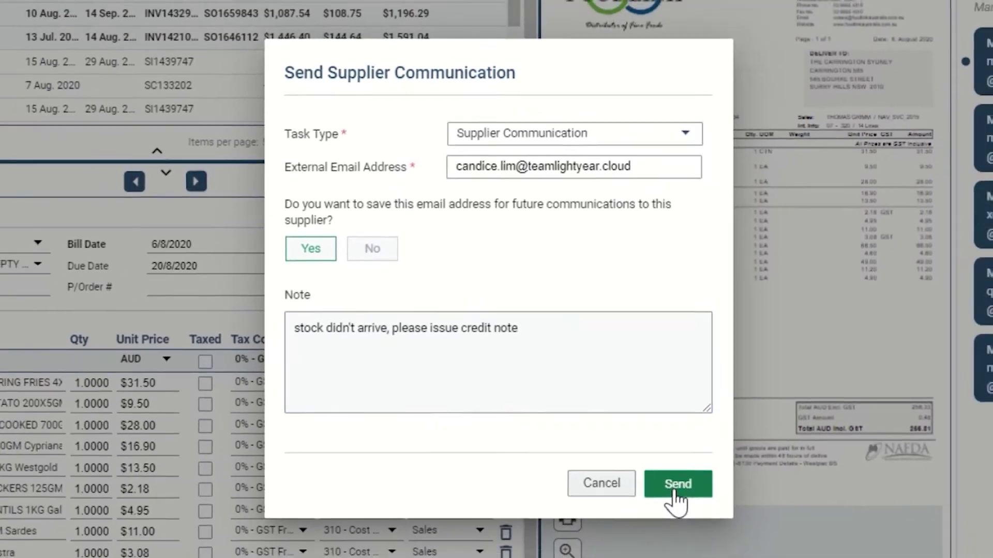
{"action": "left_click", "coordinate": [699, 523]}
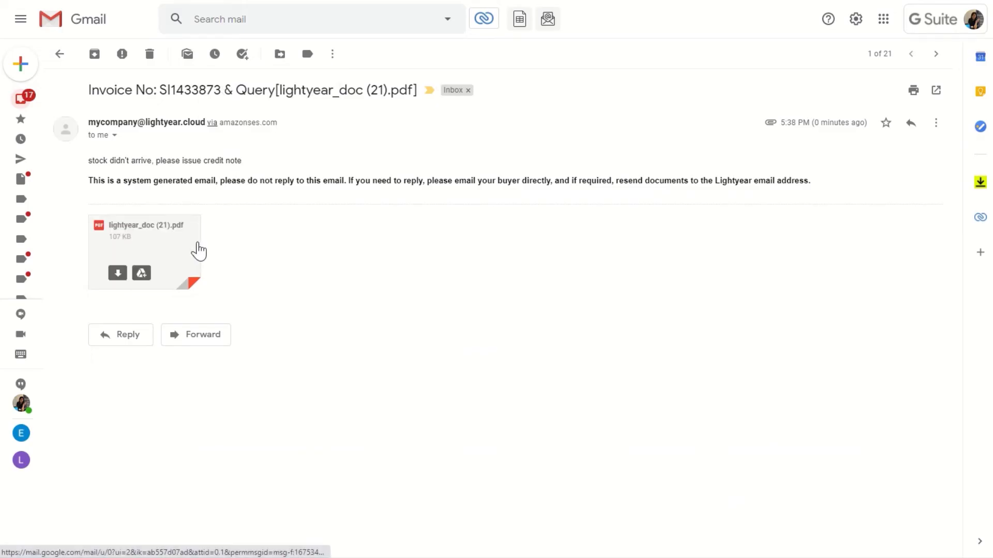
Step: Preview the query email's attached invoice PDF, lightyear_doc (21).pdf, then close the preview
{"action": "left_click", "coordinate": [196, 250]}
{"action": "left_click", "coordinate": [199, 250]}
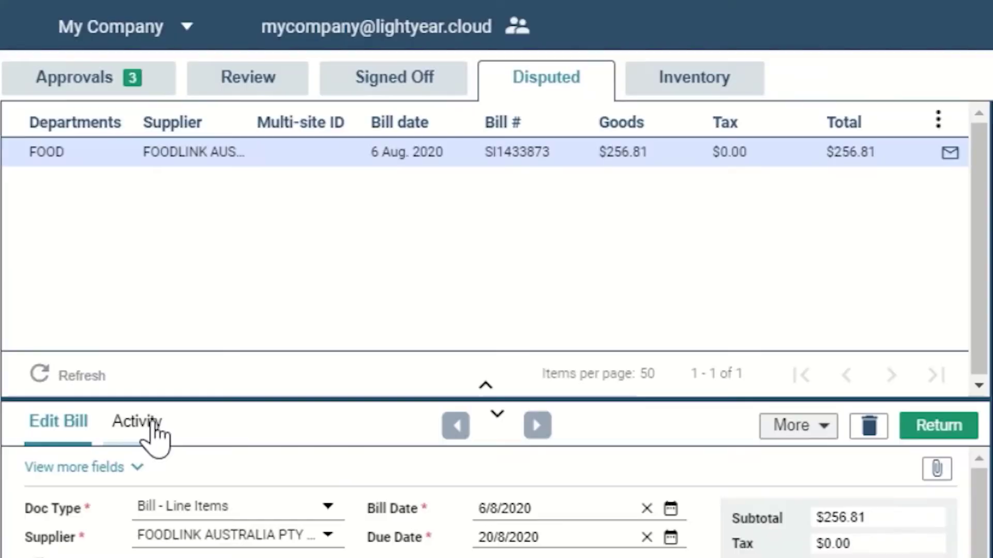
Step: Review the bill's activity log, then post the note 'stock arrived, delayed but all good to approve now'
{"action": "left_click", "coordinate": [146, 422]}
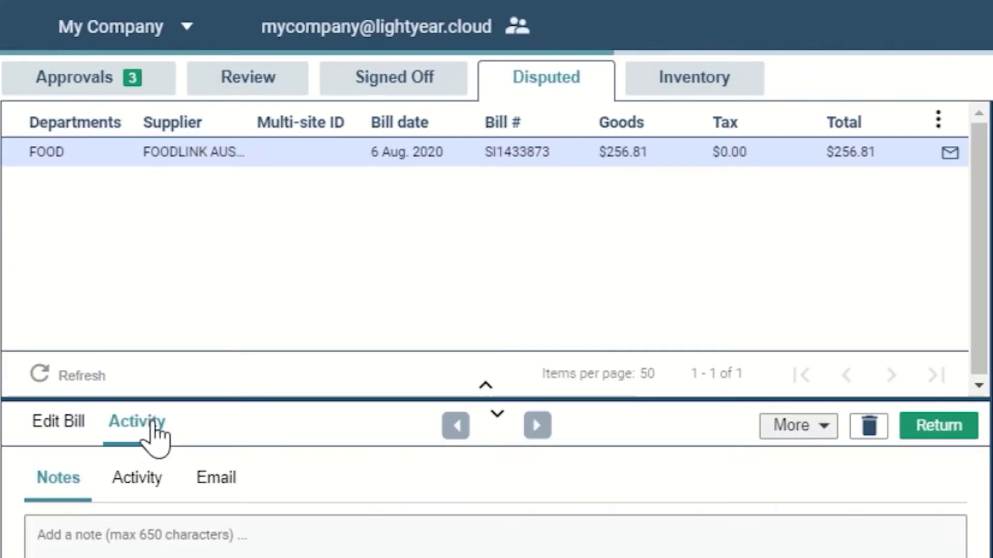
{"action": "left_click", "coordinate": [149, 495]}
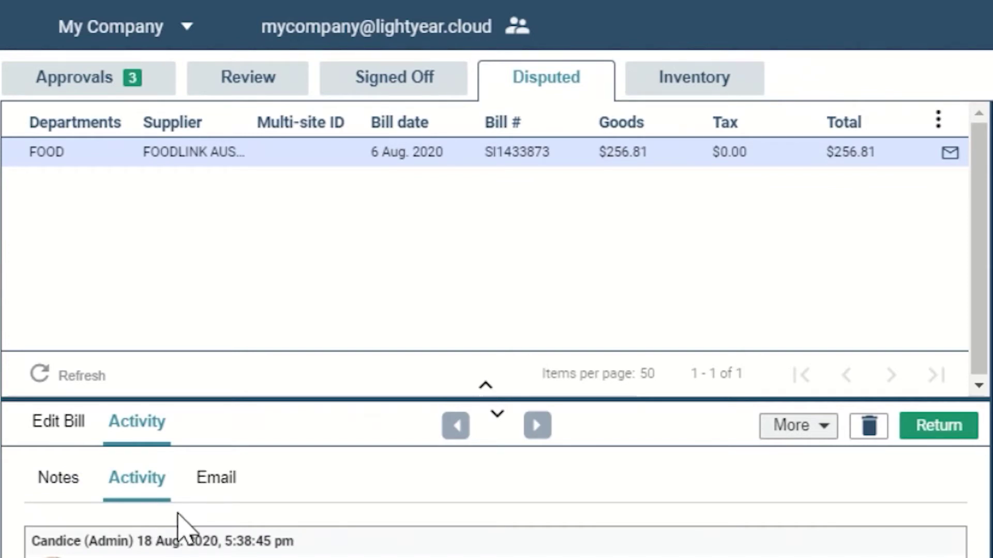
{"action": "left_click", "coordinate": [60, 480]}
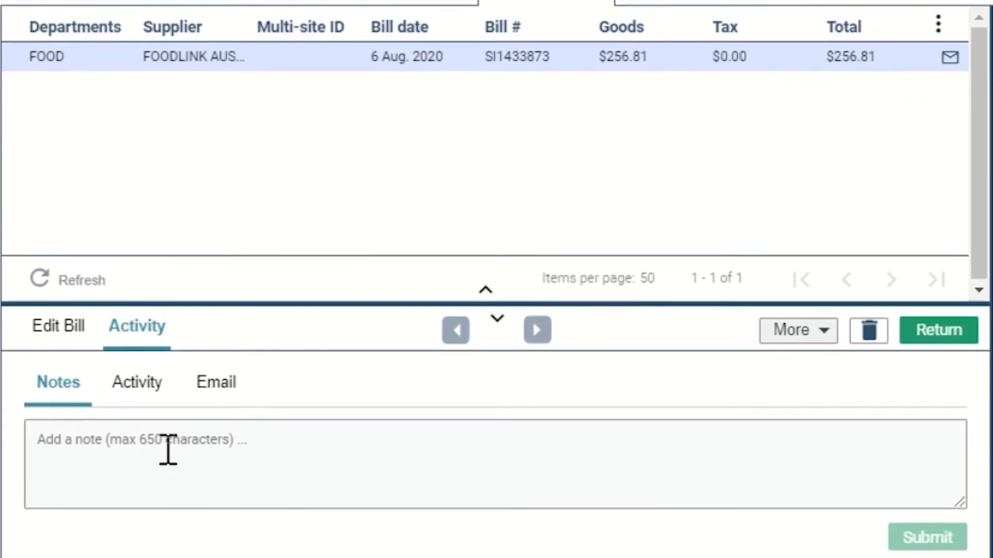
{"action": "left_click", "coordinate": [168, 449]}
{"action": "type", "text": "stock "}
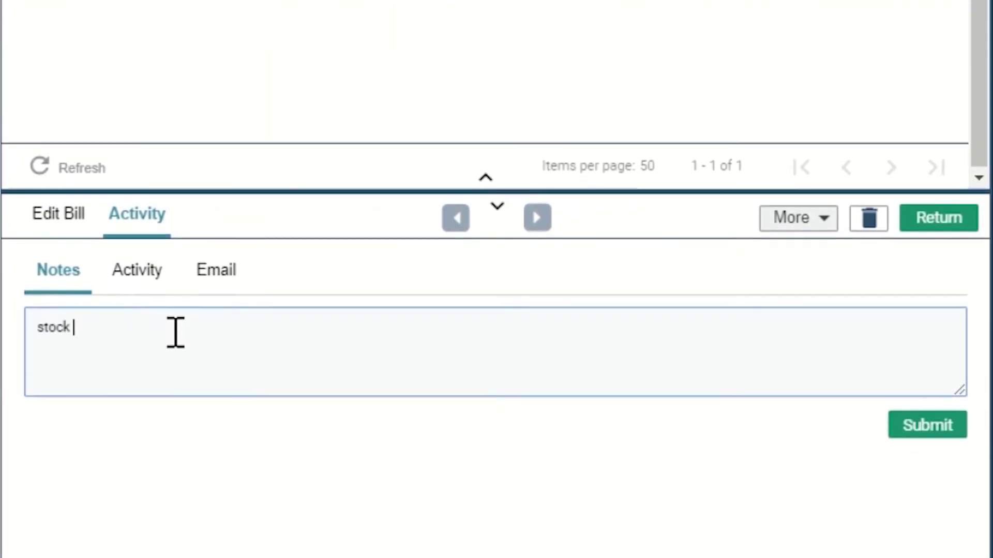
{"action": "type", "text": "arrived, delayed"}
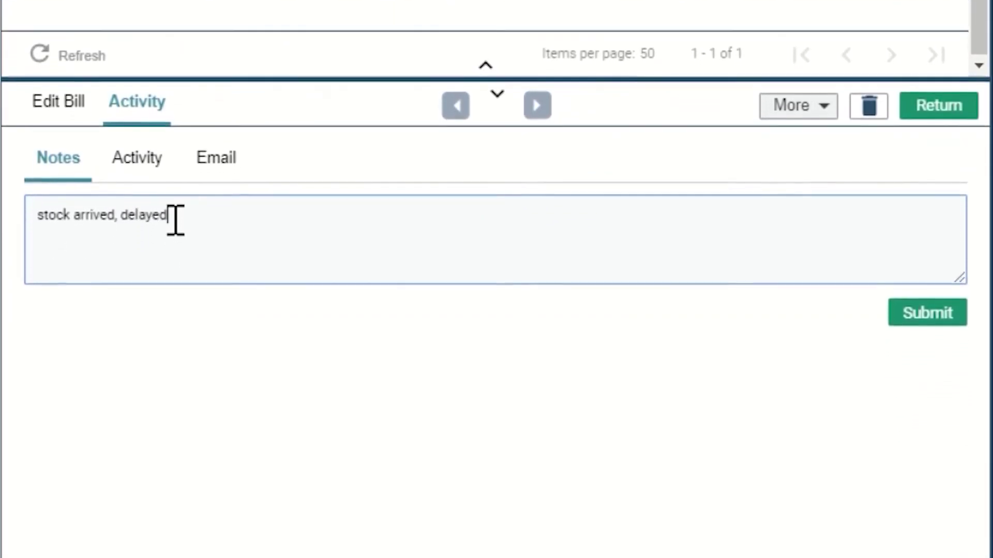
{"action": "type", "text": " but all good to "}
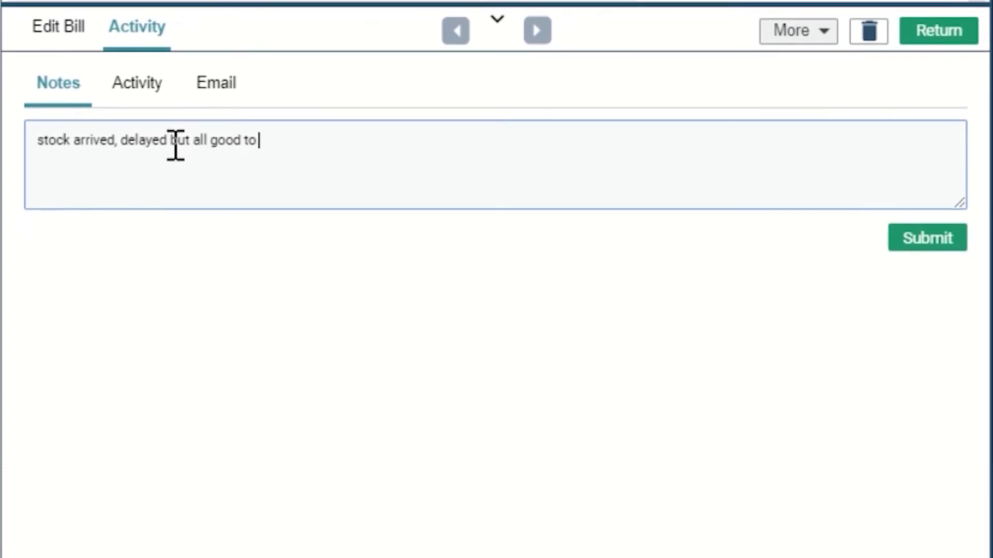
{"action": "type", "text": "approve now"}
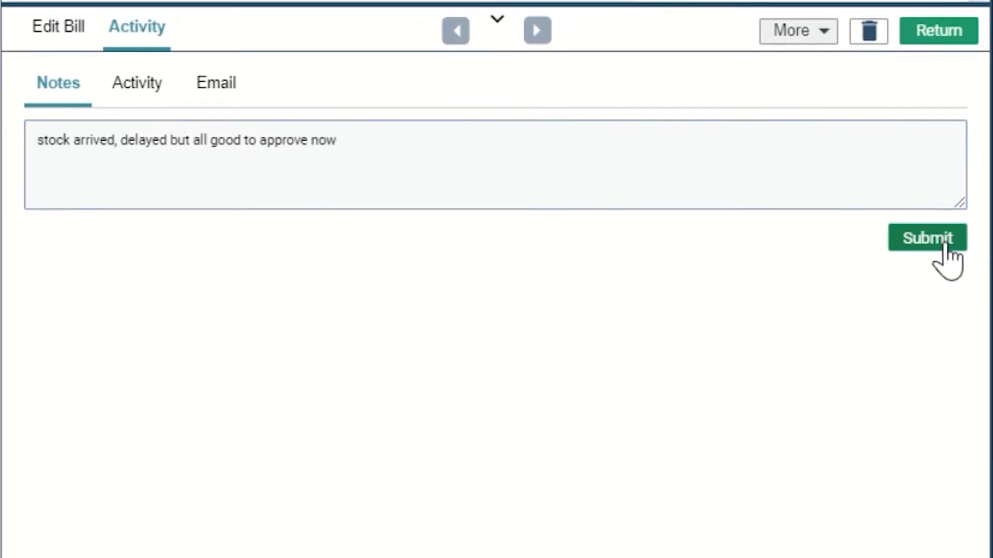
{"action": "left_click", "coordinate": [946, 248]}
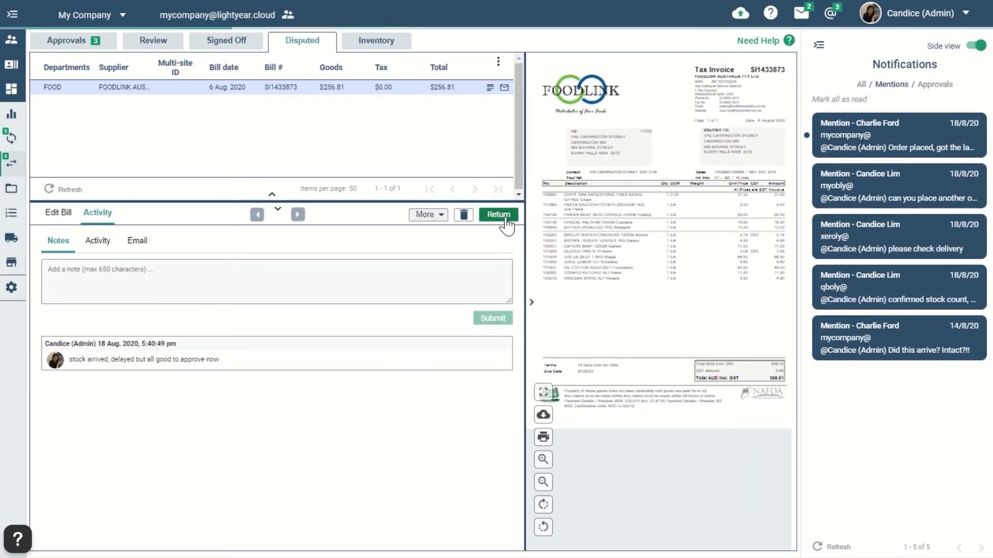
{"action": "left_click", "coordinate": [498, 215]}
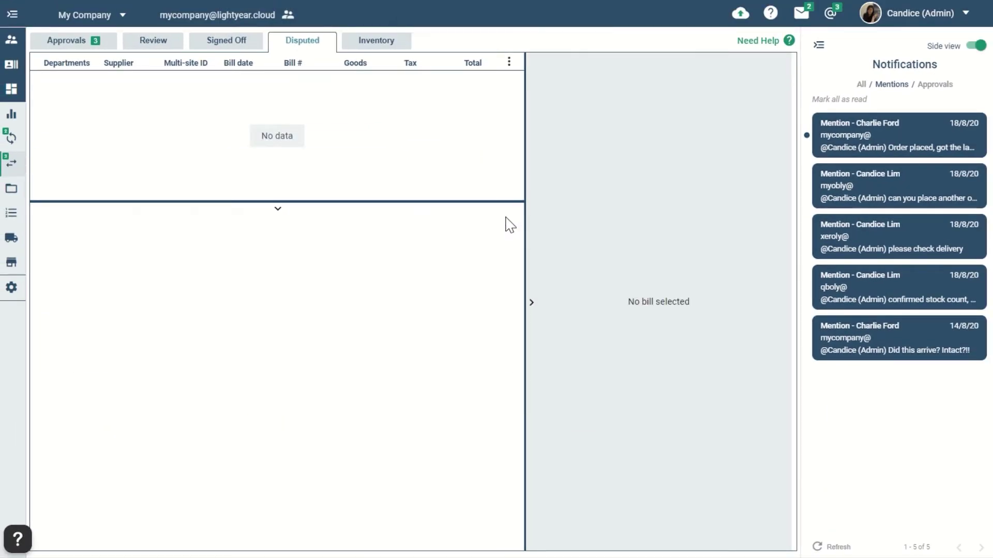
{"action": "left_click", "coordinate": [78, 44]}
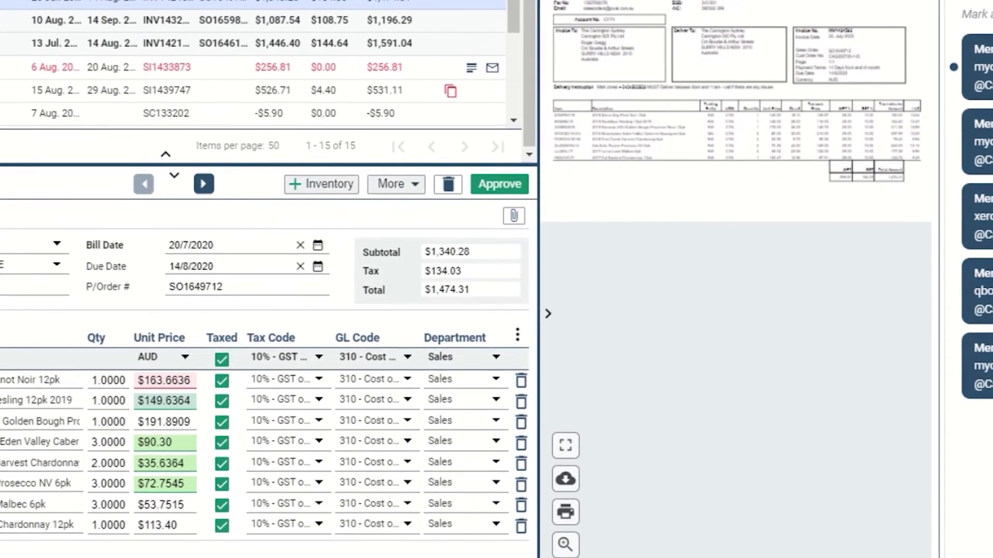
{"action": "left_click", "coordinate": [382, 180]}
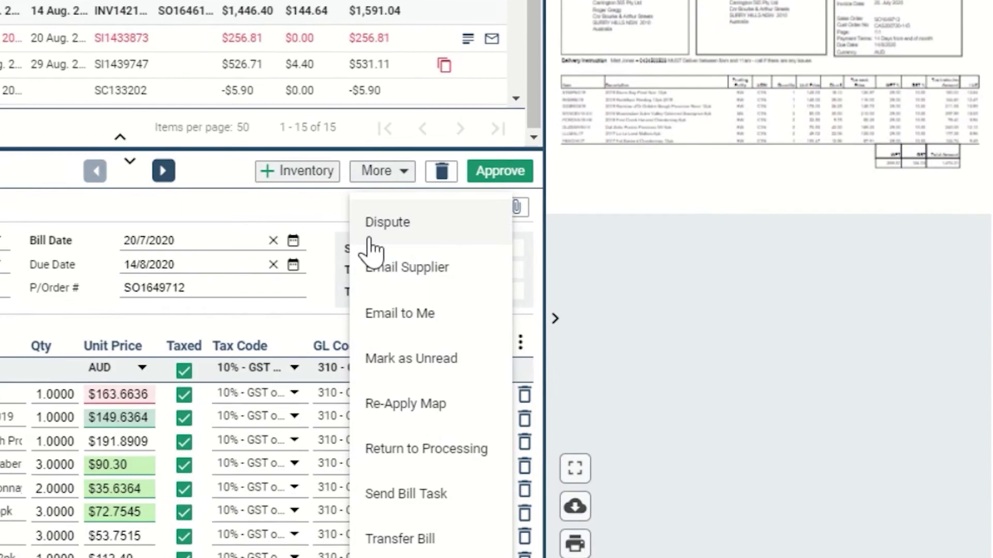
{"action": "left_click", "coordinate": [384, 508]}
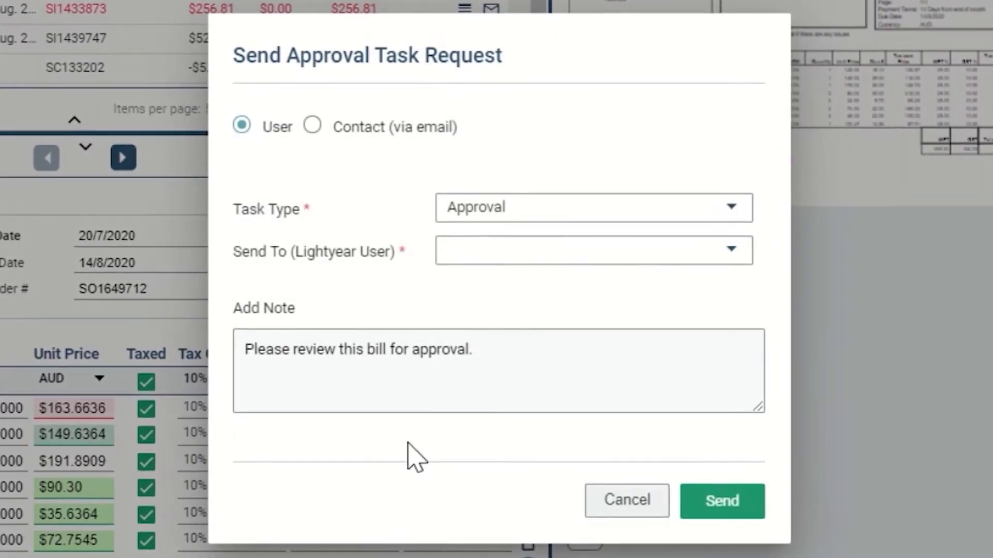
{"action": "left_click", "coordinate": [453, 259]}
{"action": "left_click", "coordinate": [473, 341]}
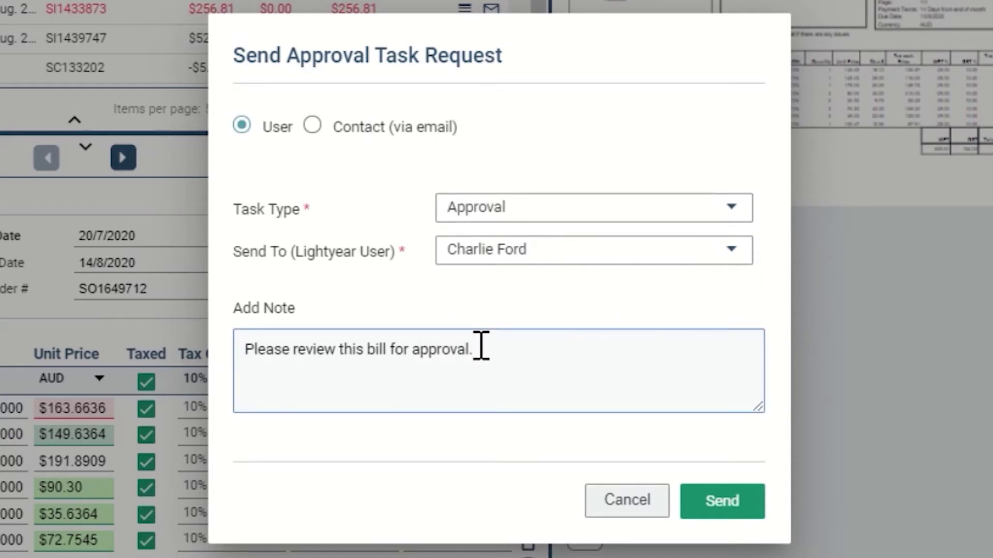
{"action": "left_click", "coordinate": [746, 508]}
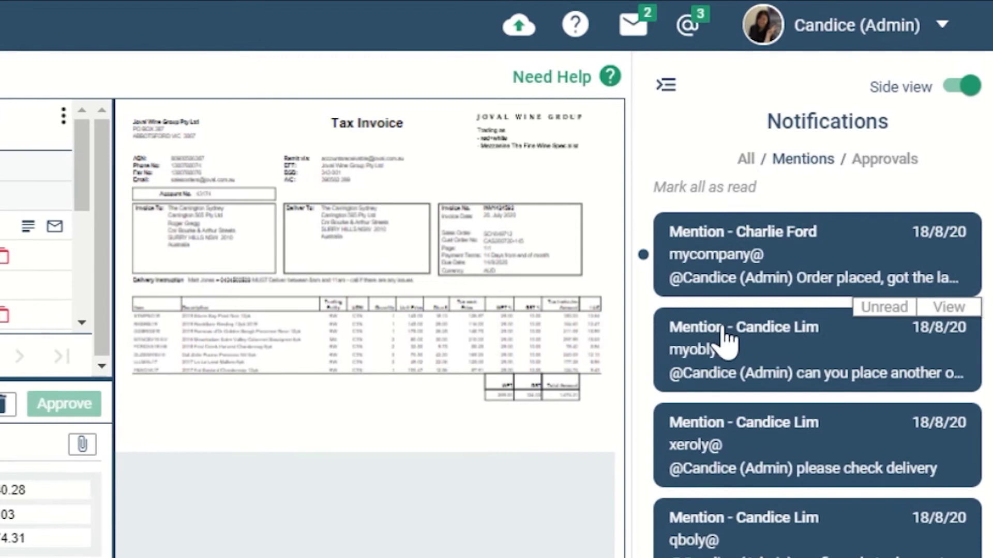
Step: Filter to approval requests and reply 'approved' to the 15/8/20 $305.00 Pizza Planet request
{"action": "left_click", "coordinate": [879, 160]}
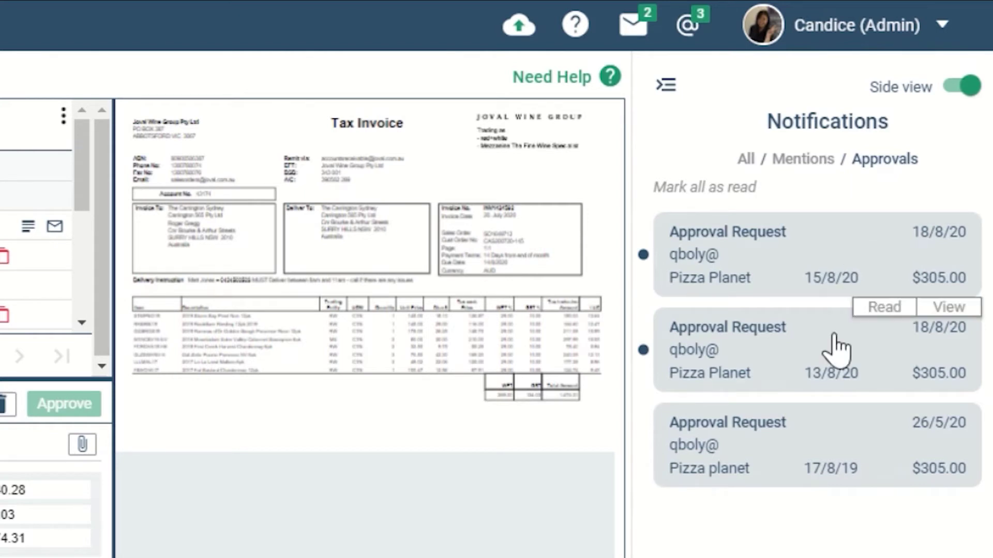
{"action": "mouse_move", "coordinate": [817, 349]}
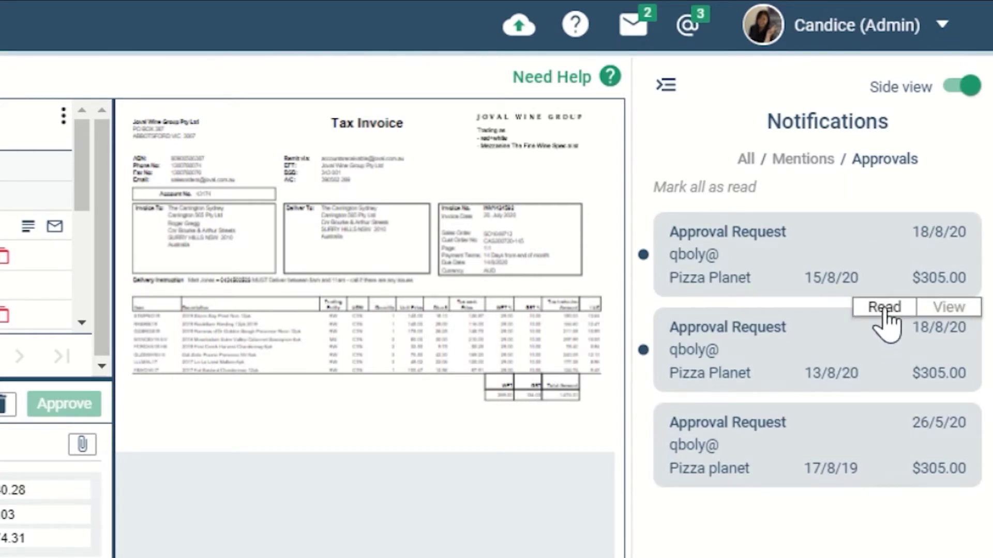
{"action": "left_click", "coordinate": [885, 308]}
{"action": "left_click", "coordinate": [890, 274]}
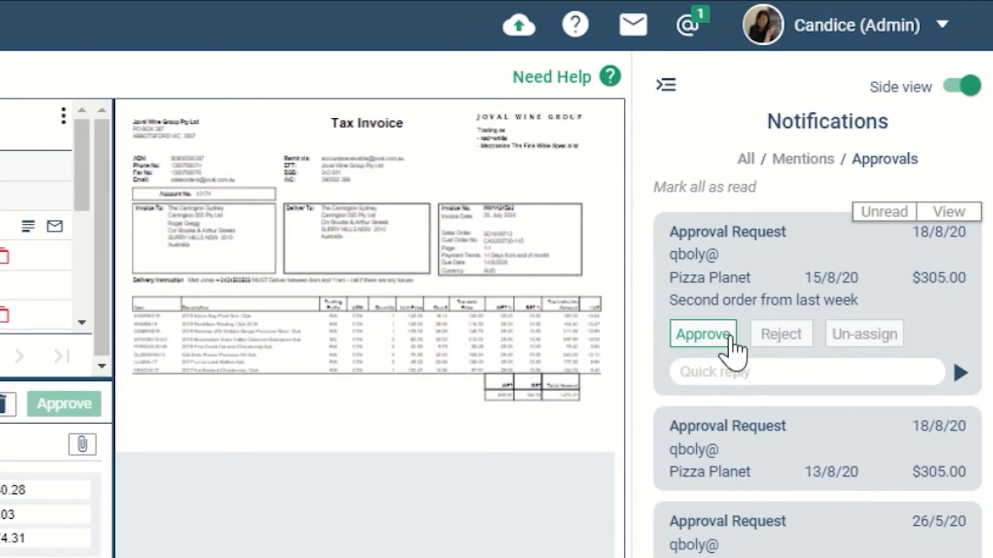
{"action": "left_click", "coordinate": [759, 366]}
{"action": "type", "text": "approved"}
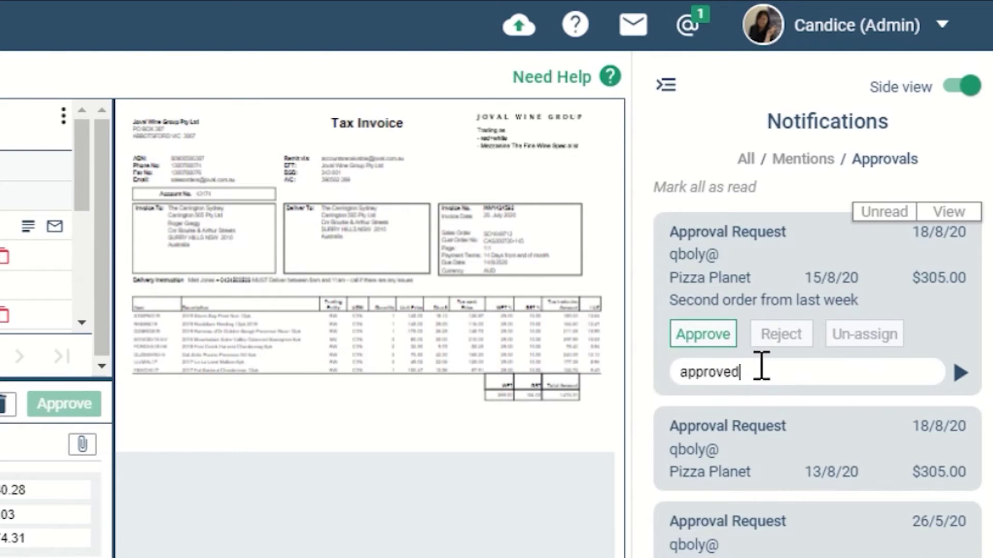
{"action": "left_click", "coordinate": [960, 373]}
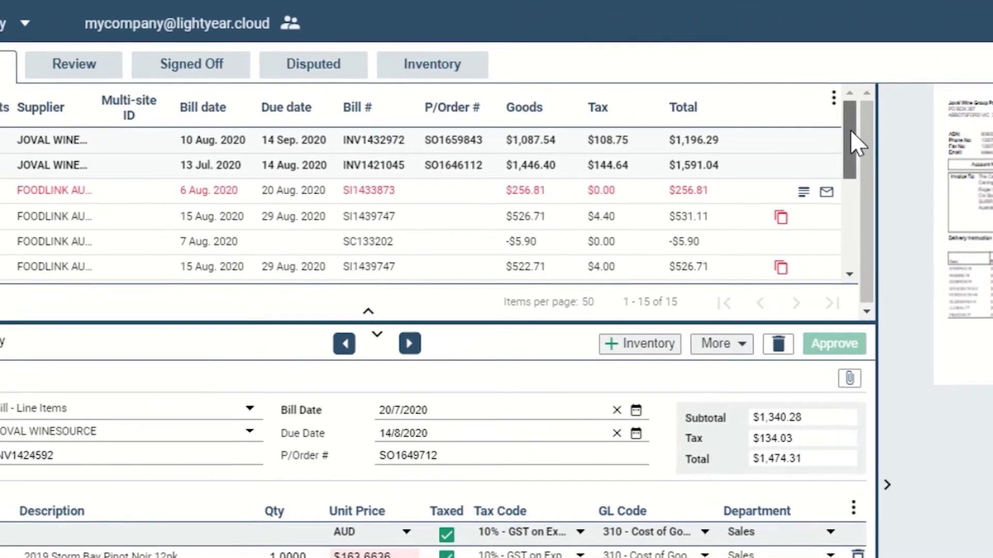
Step: Check the approval task for C & C Chicken bill 00191107, which shows Authorised
{"action": "left_click_drag", "start_coordinate": [853, 137], "coordinate": [966, 251]}
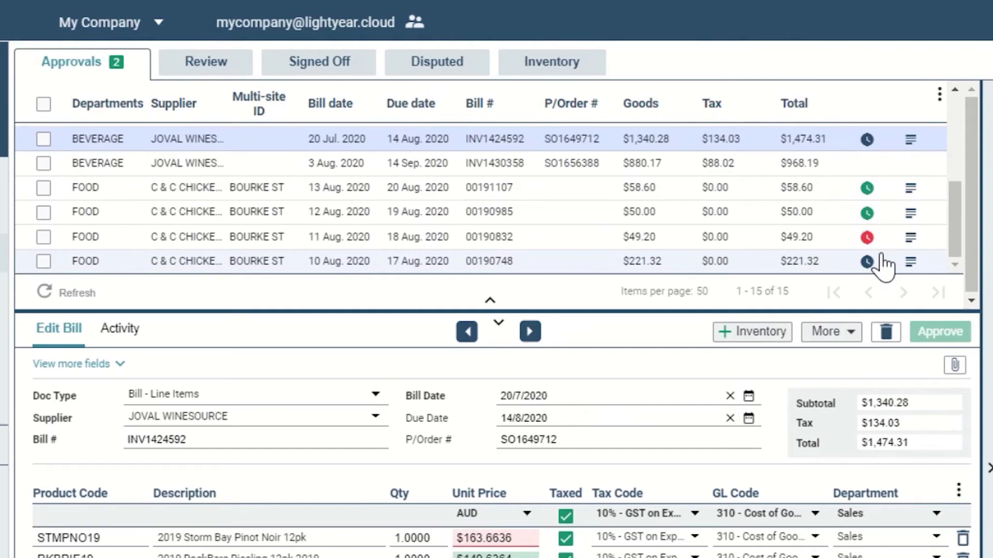
{"action": "left_click", "coordinate": [868, 189]}
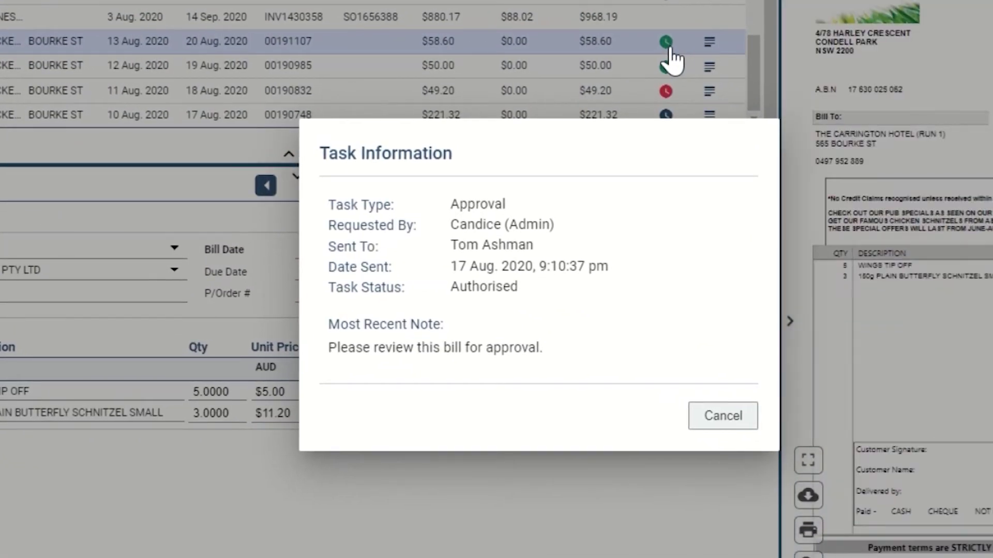
{"action": "left_click", "coordinate": [703, 422]}
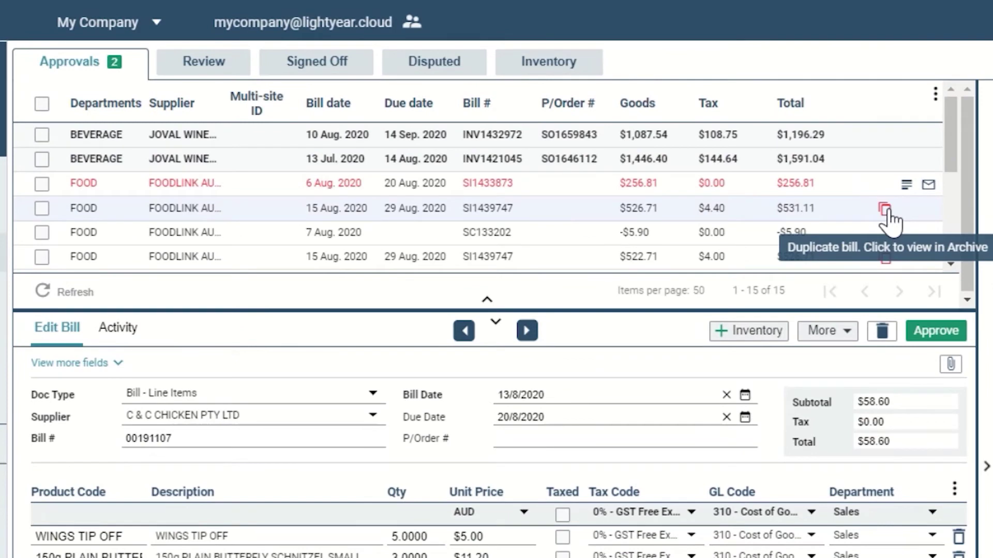
Step: View the duplicate SI1439747 bills, read INV1432972's note summary, and check its attachments
{"action": "left_click", "coordinate": [885, 209]}
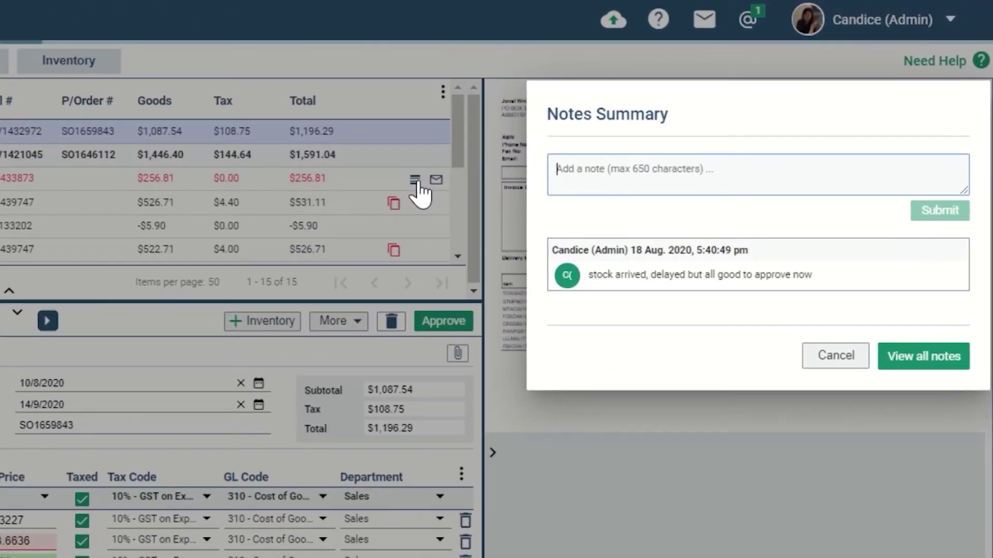
{"action": "left_click", "coordinate": [836, 357]}
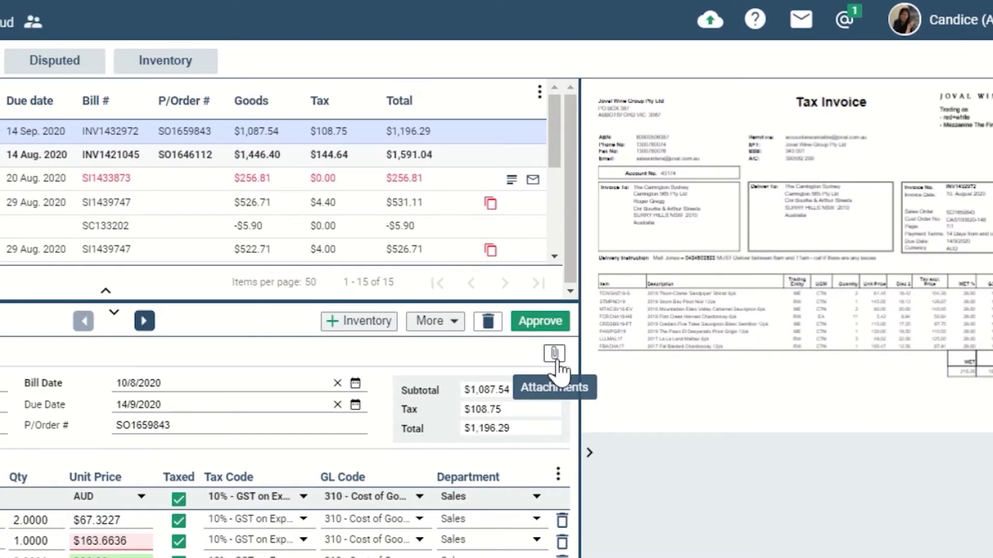
{"action": "left_click", "coordinate": [555, 355]}
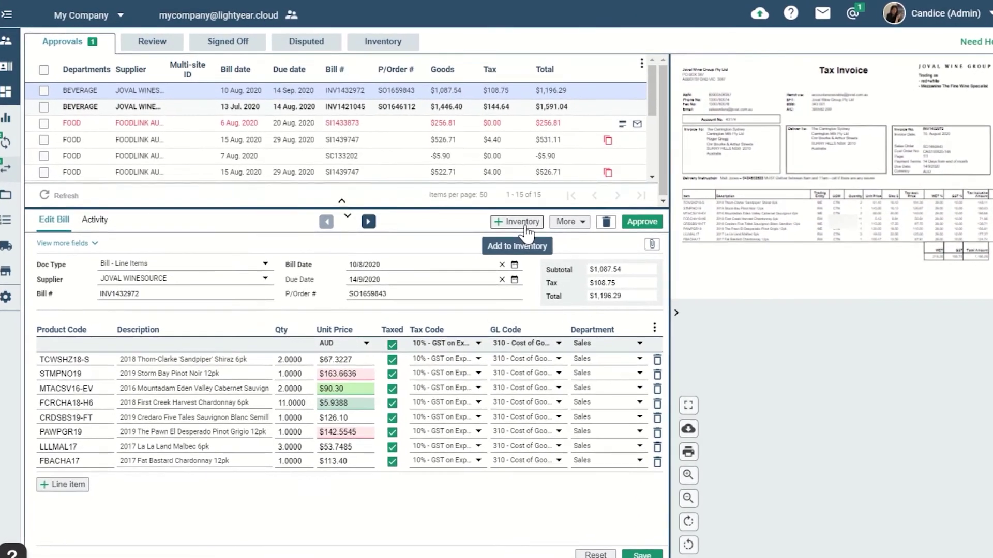
Step: Add Joval Winesource bill INV1432972 to inventory and view the Inventory list
{"action": "left_click", "coordinate": [527, 226]}
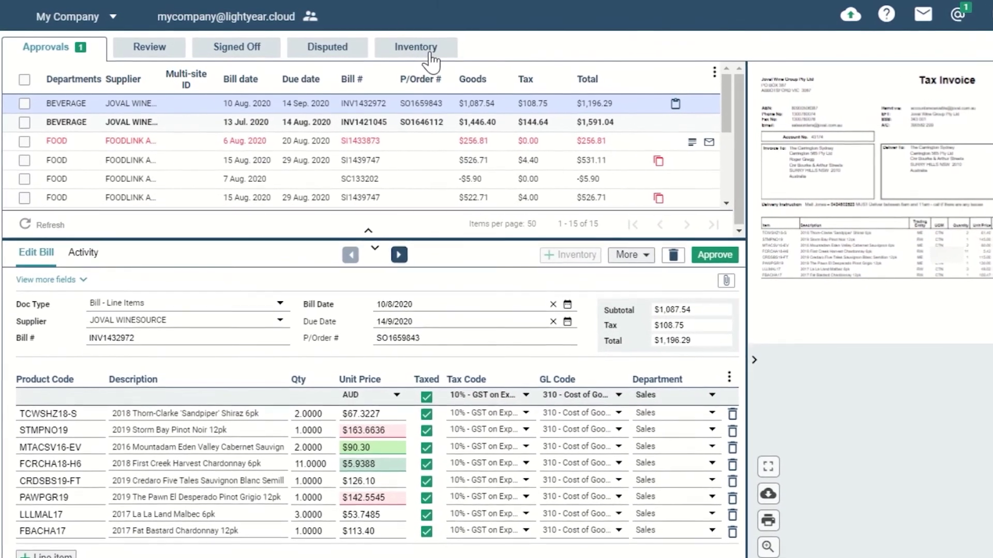
{"action": "left_click", "coordinate": [433, 55]}
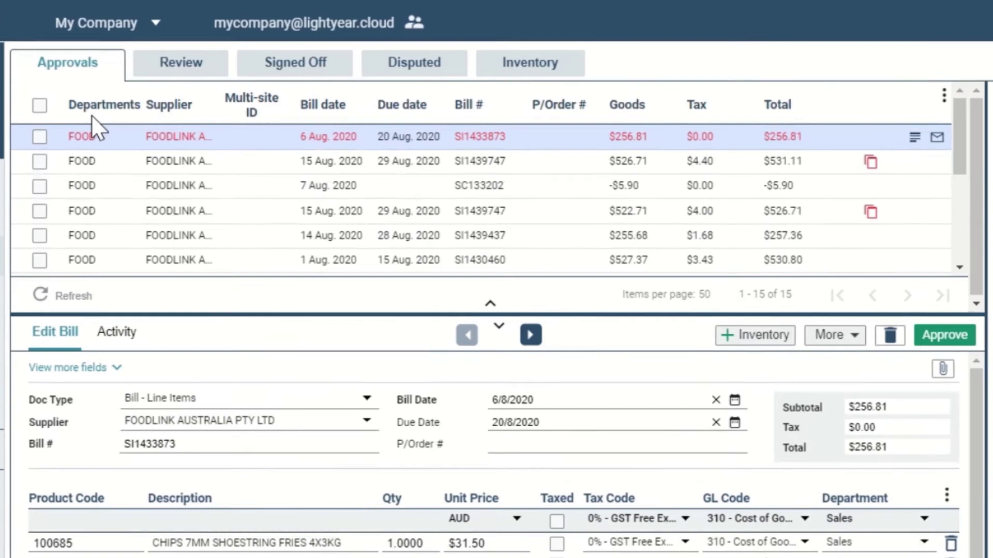
Step: Select the 13 Aug C & C Chicken bill and confirm its approval task is Authorised
{"action": "scroll", "coordinate": [91, 189], "scroll_direction": "down", "scroll_amount": 3}
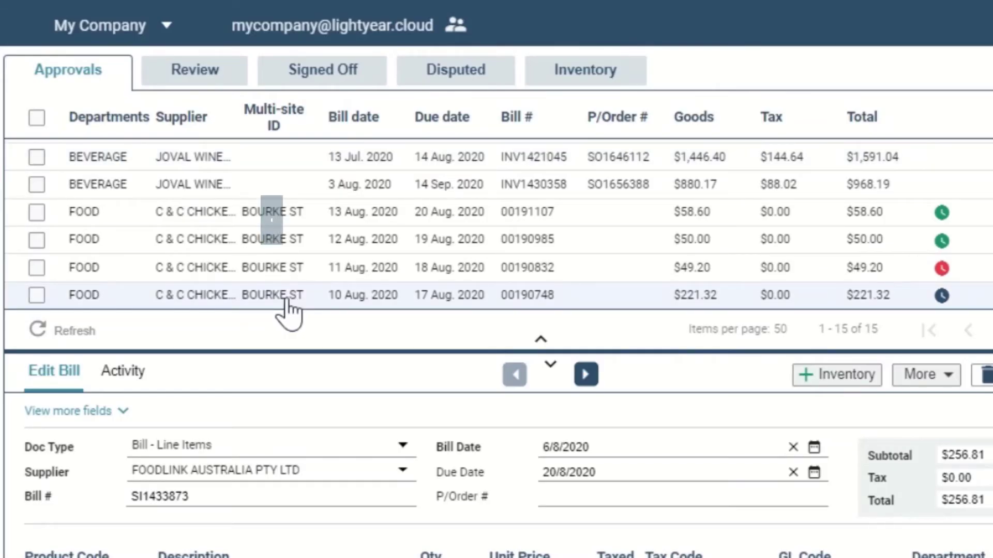
{"action": "left_click", "coordinate": [272, 221]}
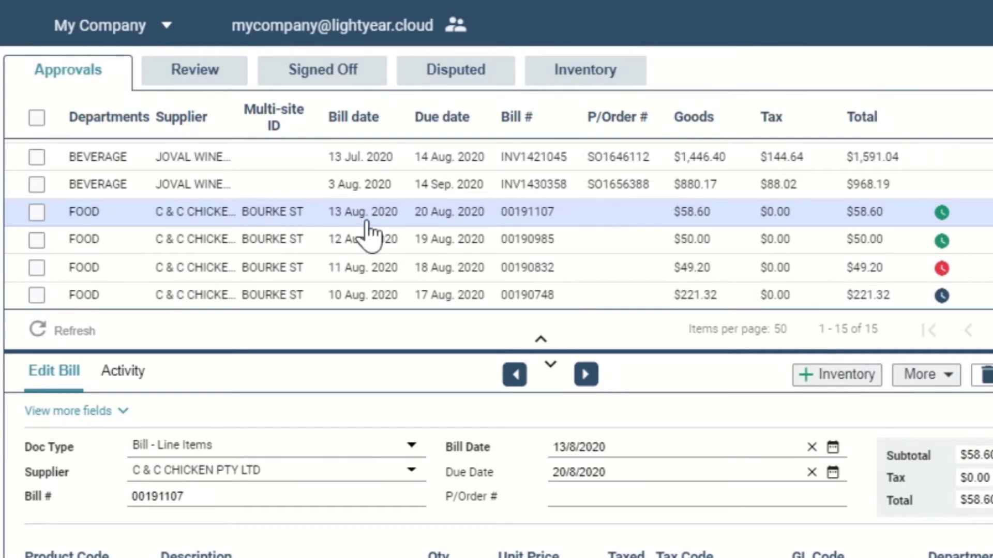
{"action": "mouse_move", "coordinate": [941, 212]}
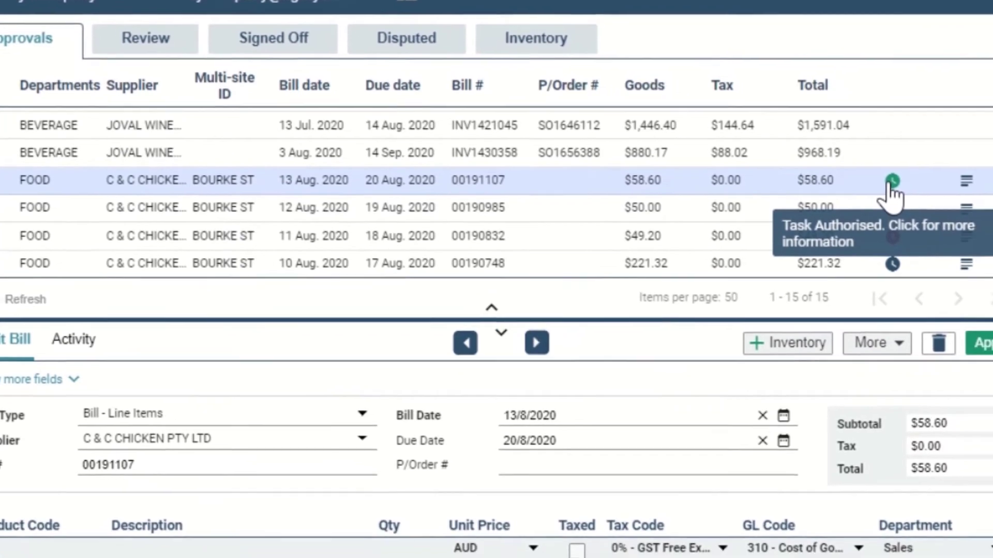
{"action": "left_click", "coordinate": [941, 213]}
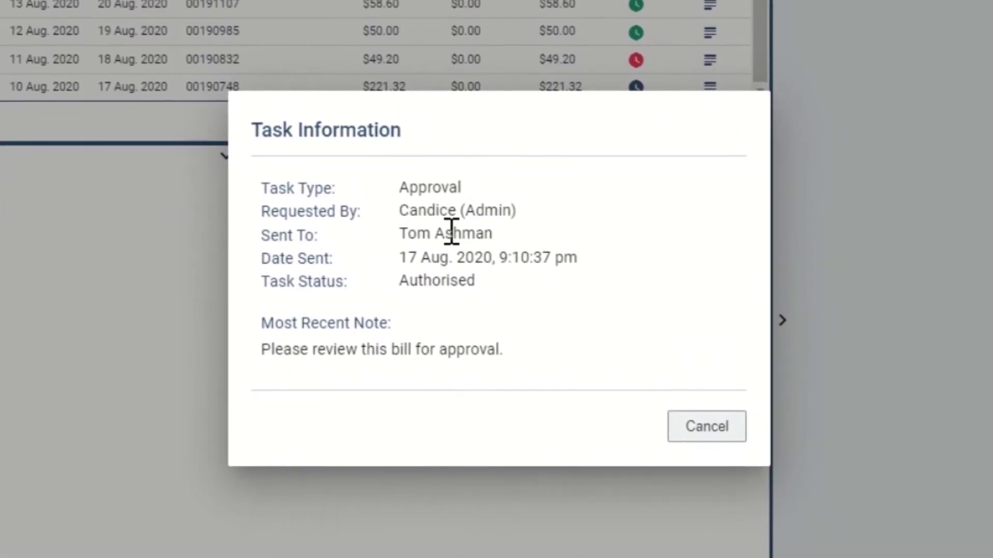
{"action": "left_click", "coordinate": [681, 433]}
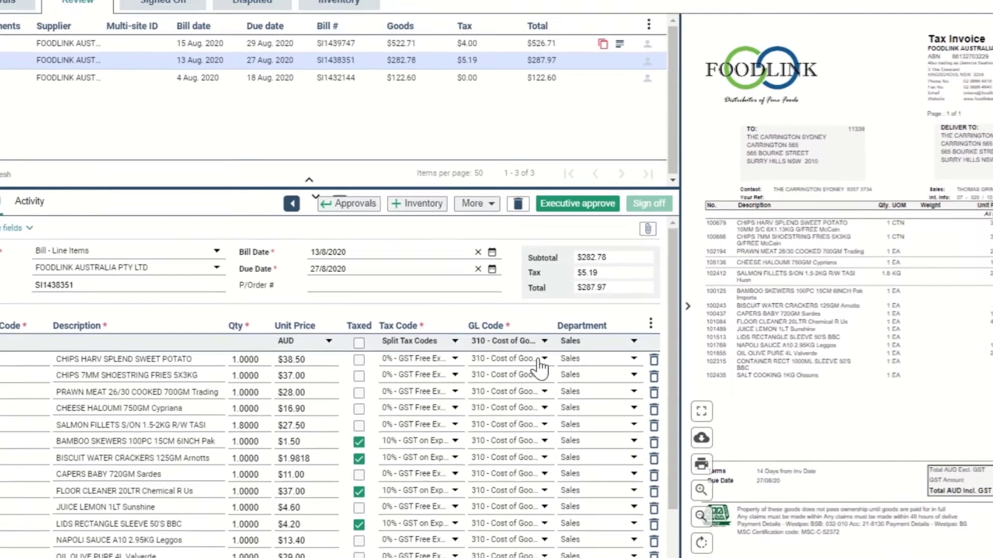
Step: Choose header GL code 310 - Cost of Goods Sold, then executive-approve Foodlink bill SI1438351
{"action": "left_click", "coordinate": [539, 362]}
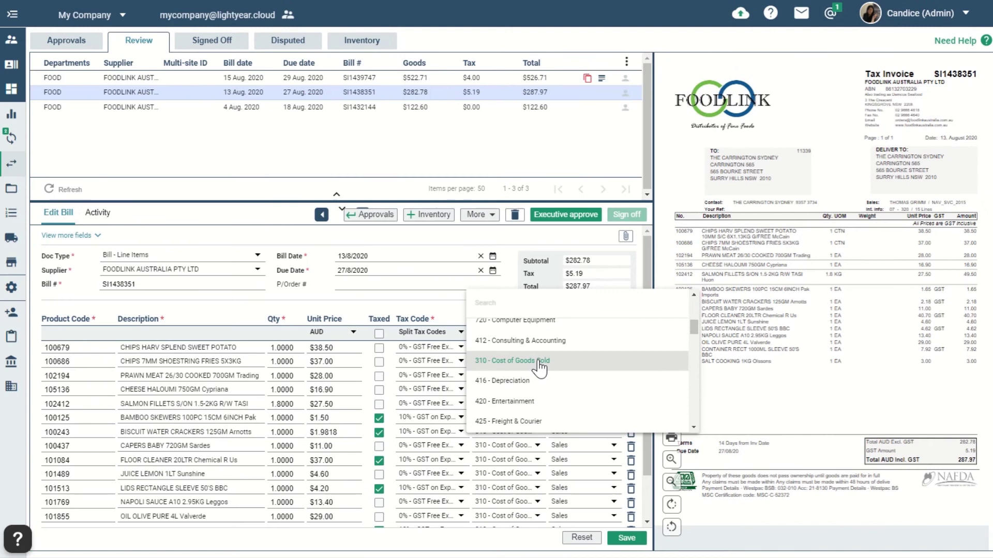
{"action": "left_click", "coordinate": [540, 364]}
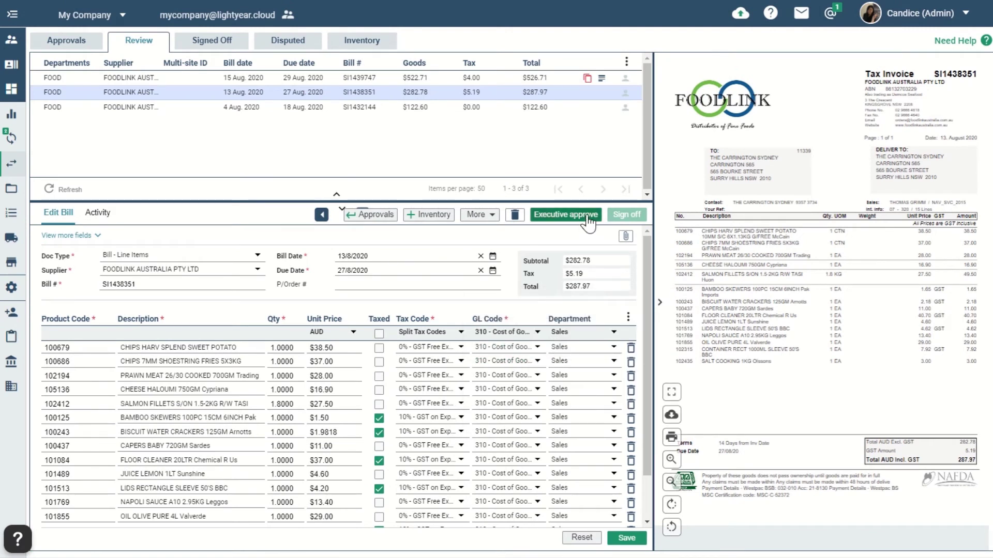
{"action": "left_click", "coordinate": [588, 219]}
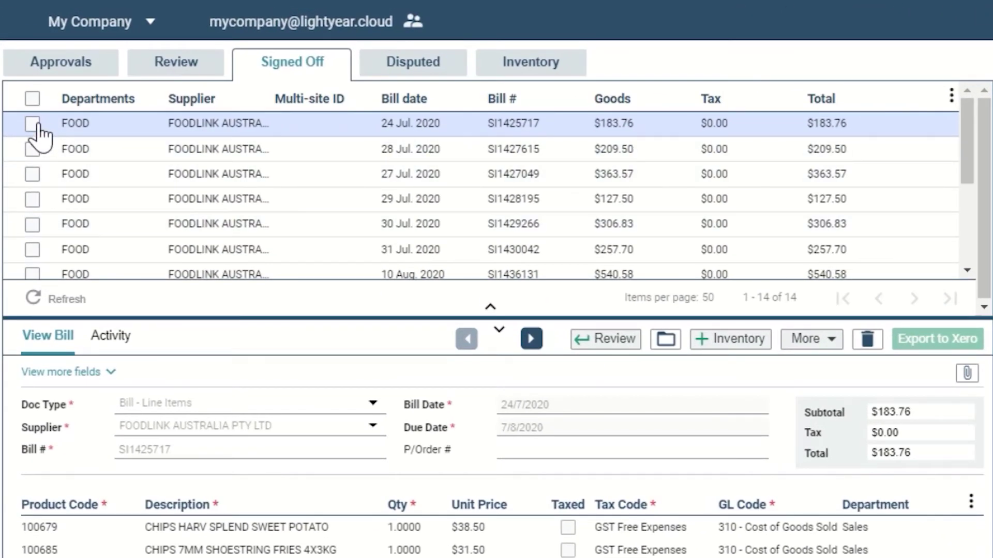
Step: Select all 14 signed-off bills, export them to Xero and dismiss the success report
{"action": "left_click", "coordinate": [32, 124]}
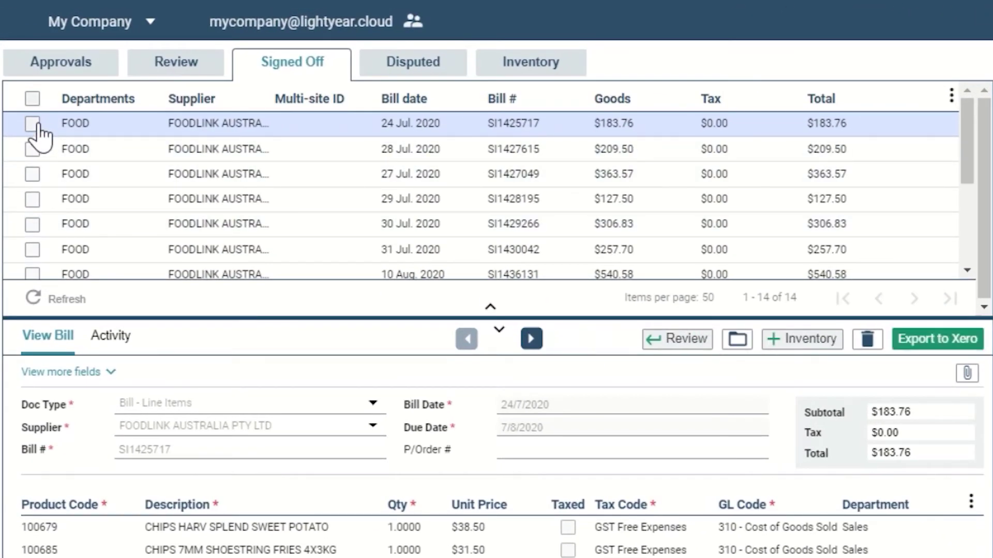
{"action": "left_click", "coordinate": [32, 149]}
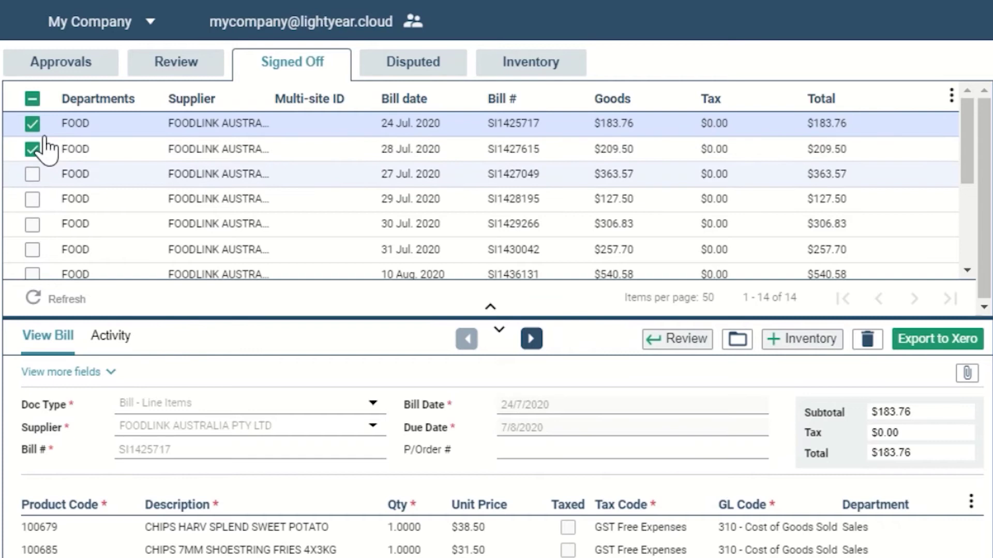
{"action": "left_click", "coordinate": [33, 99]}
{"action": "left_click", "coordinate": [33, 102]}
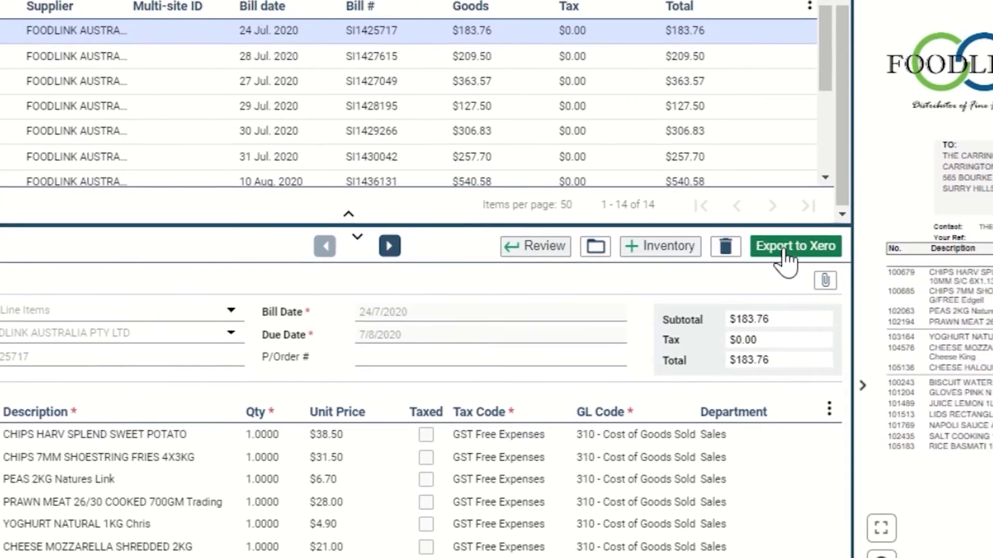
{"action": "left_click", "coordinate": [924, 345]}
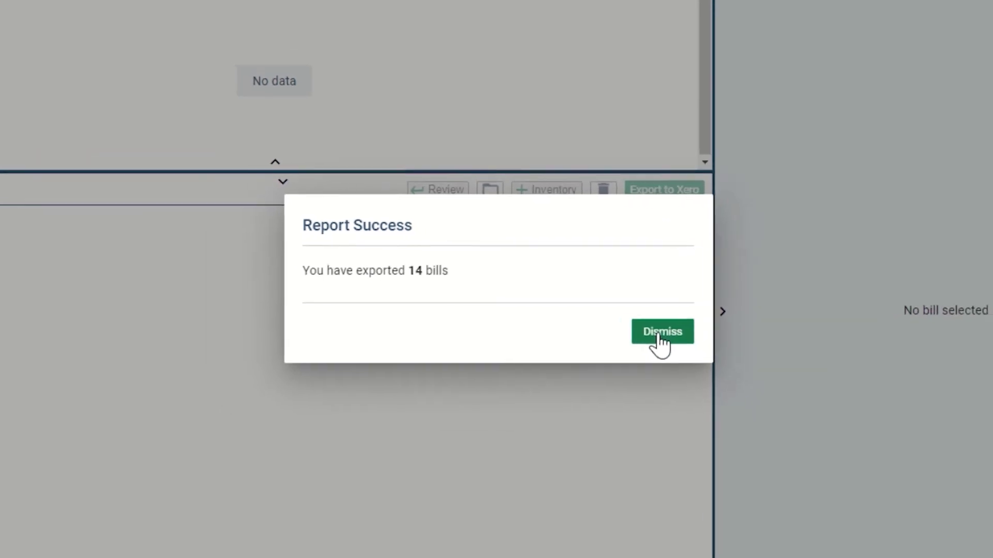
{"action": "left_click", "coordinate": [685, 341]}
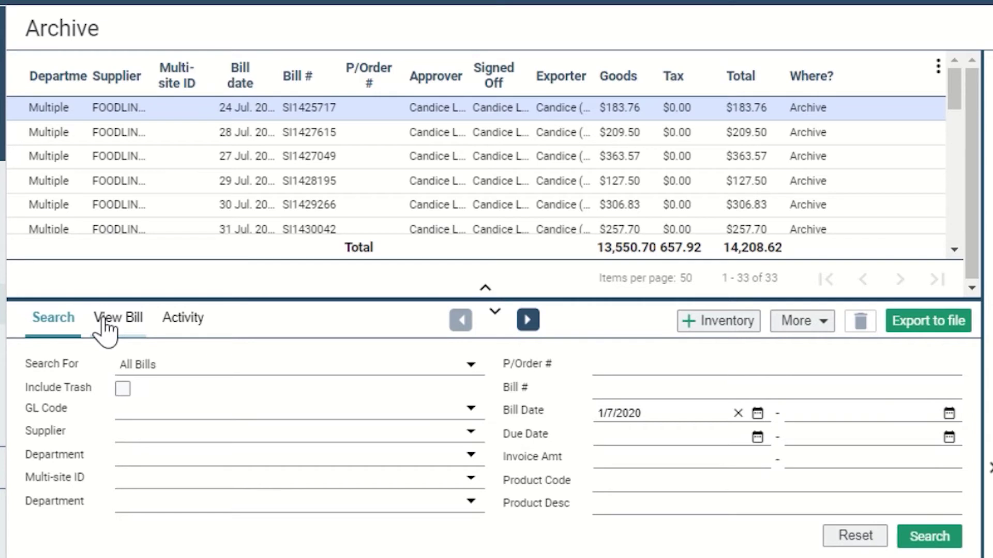
Step: Search the archive for not-yet-exported C & C CHICKEN PTY LTD bills with product description *wings*
{"action": "left_click", "coordinate": [132, 368]}
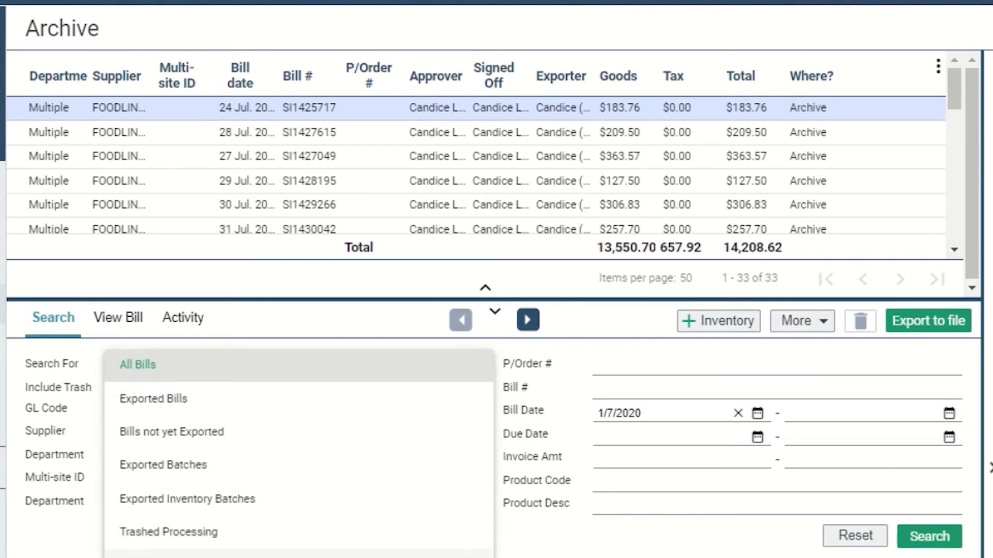
{"action": "left_click", "coordinate": [162, 434]}
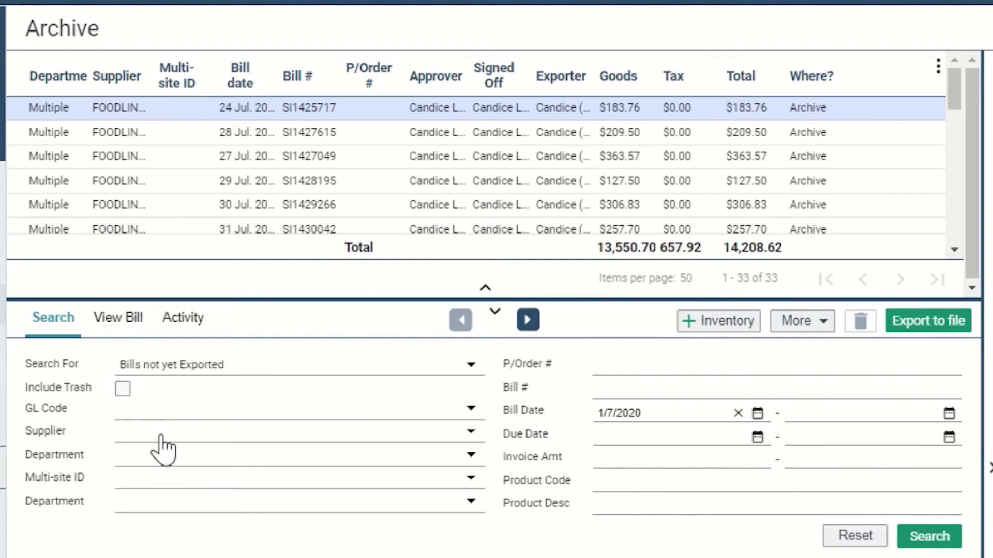
{"action": "left_click", "coordinate": [160, 433]}
{"action": "left_click", "coordinate": [163, 462]}
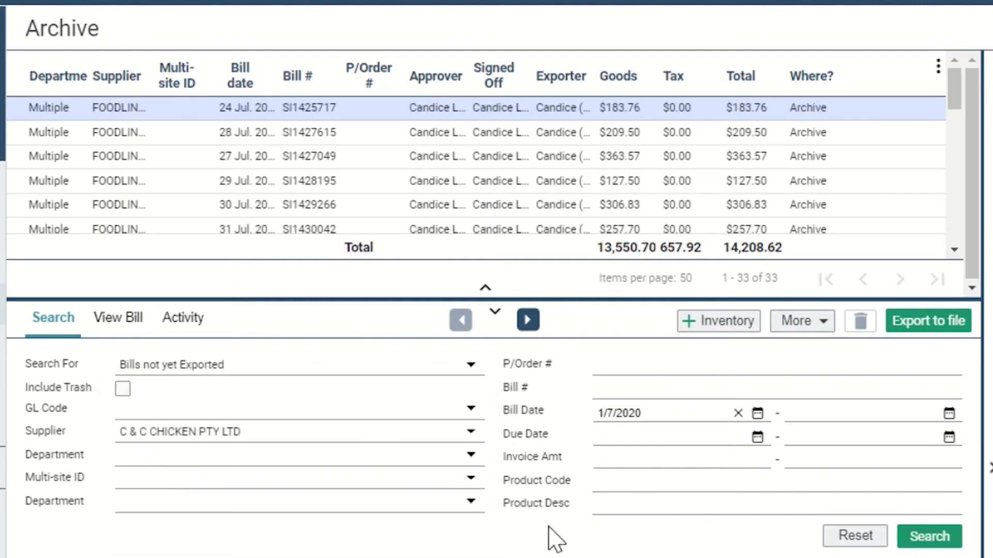
{"action": "left_click", "coordinate": [716, 505]}
{"action": "type", "text": "*wings*"}
{"action": "left_click", "coordinate": [653, 545]}
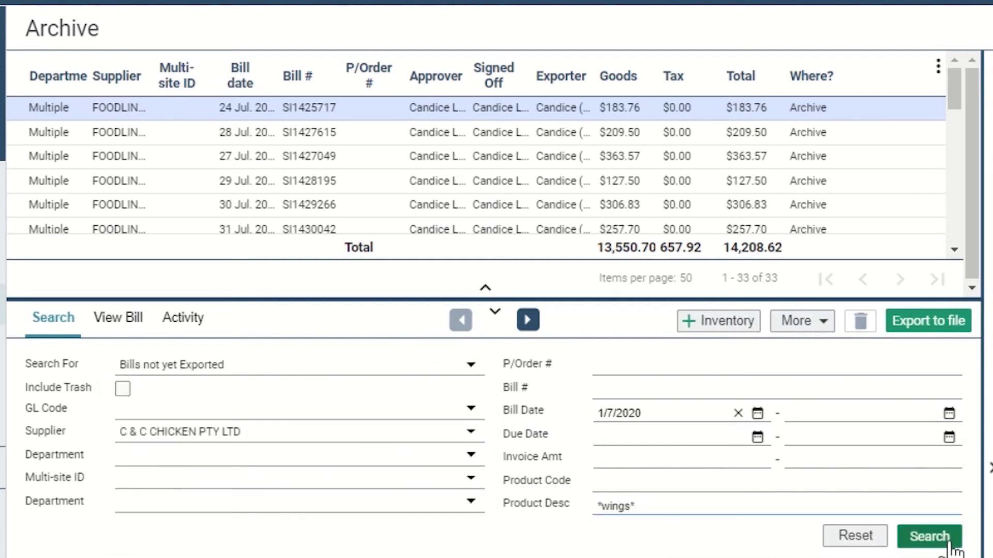
{"action": "left_click", "coordinate": [948, 540]}
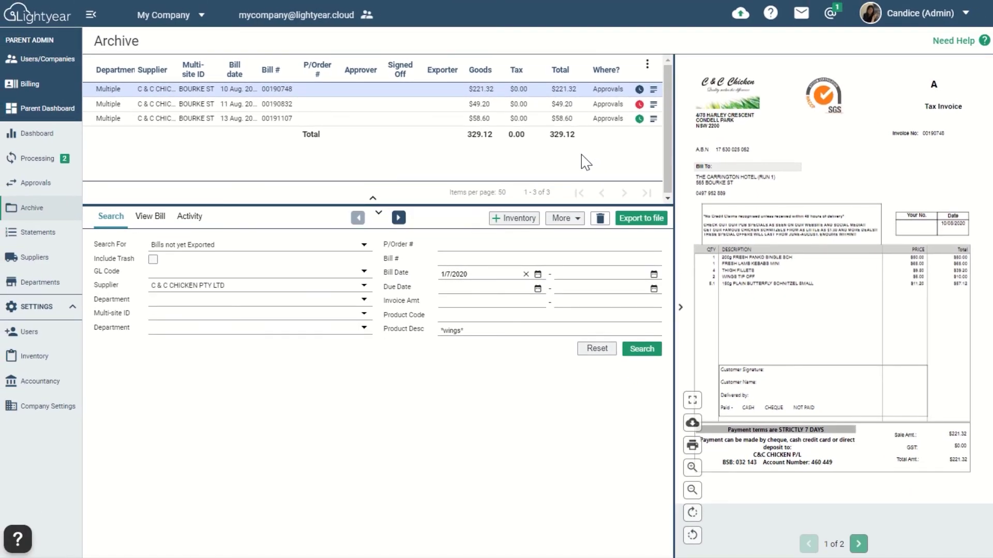
Step: Open the 10 Aug Foodlink statement and send the supplier a missing-bills request
{"action": "left_click", "coordinate": [35, 232]}
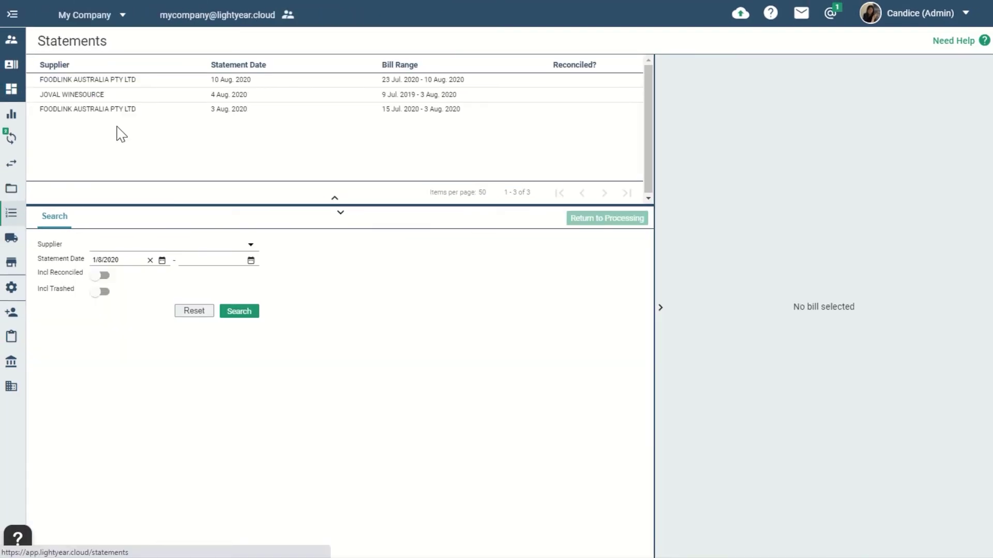
{"action": "left_click", "coordinate": [154, 91]}
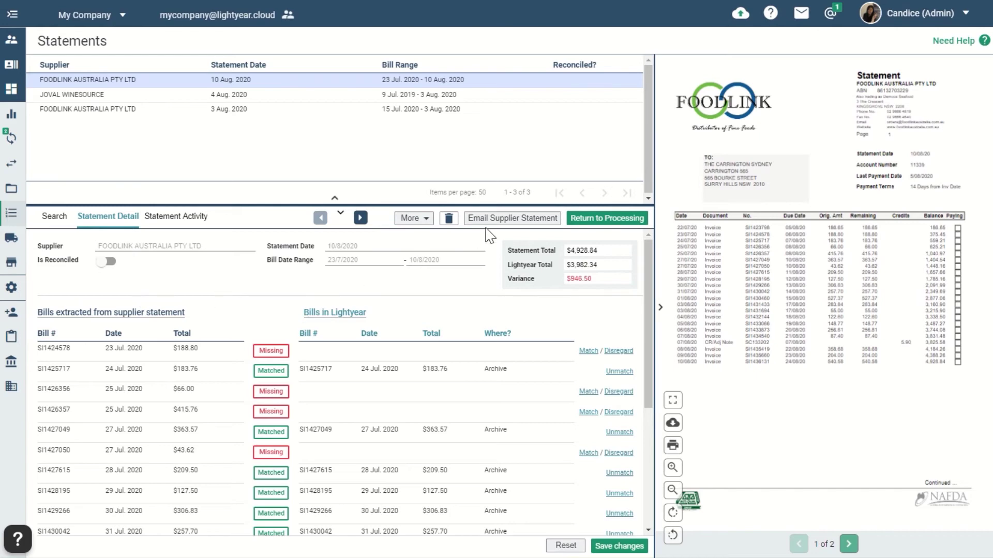
{"action": "left_click", "coordinate": [500, 218]}
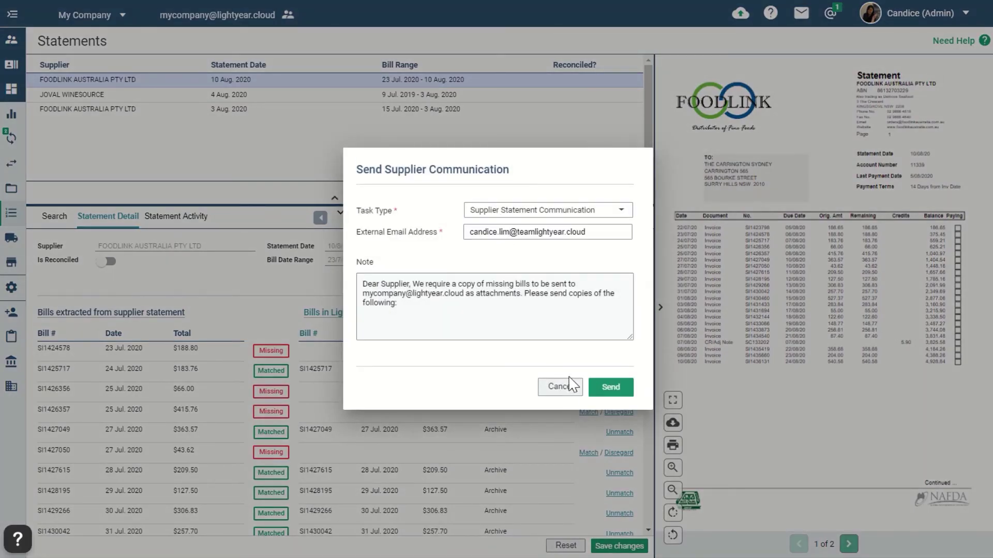
{"action": "left_click", "coordinate": [622, 391]}
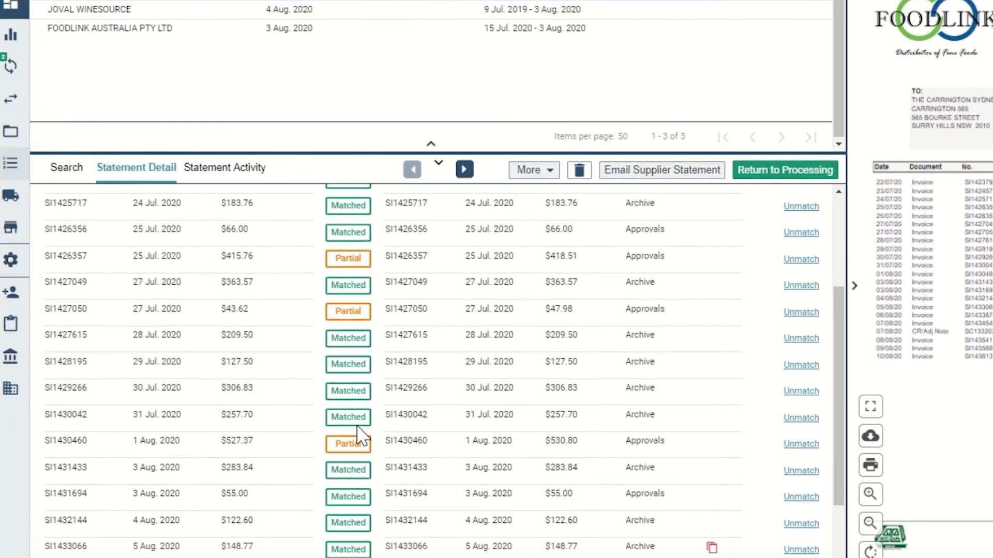
Step: Turn on Is Reconciled for the Foodlink statement and save the changes
{"action": "scroll", "coordinate": [360, 413], "scroll_direction": "up", "scroll_amount": 5}
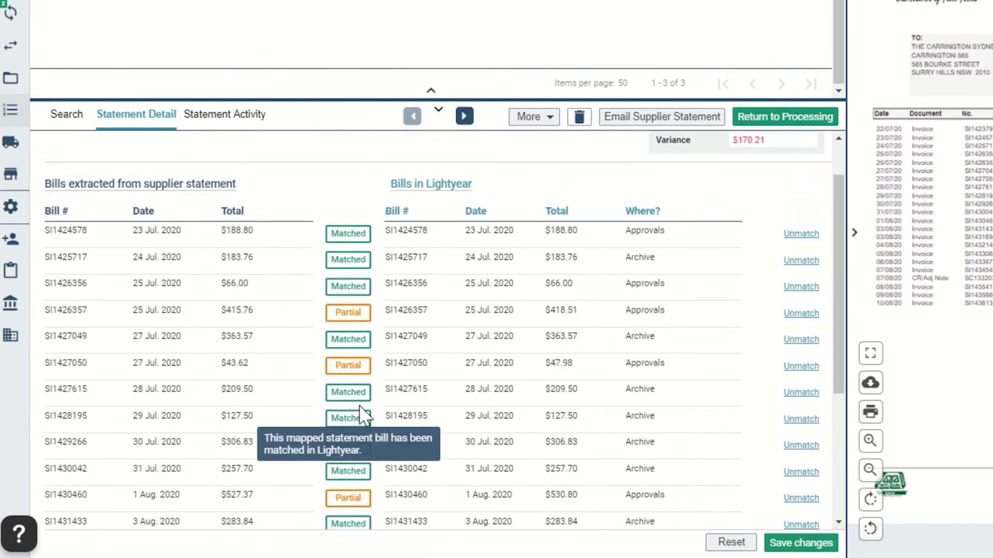
{"action": "left_click", "coordinate": [135, 171]}
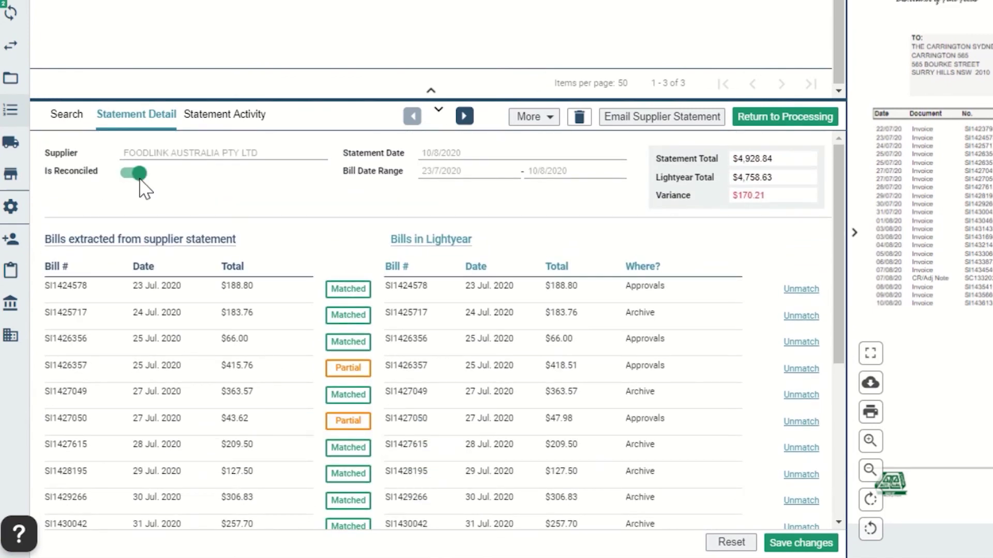
{"action": "left_click", "coordinate": [803, 542]}
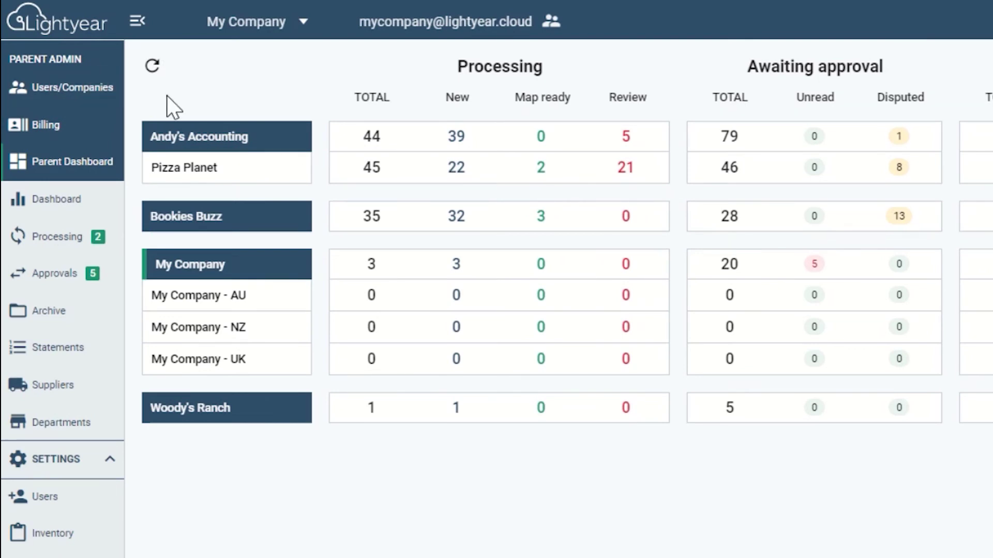
Step: Open the My Company switcher to view the available companies, then close it
{"action": "left_click", "coordinate": [275, 30]}
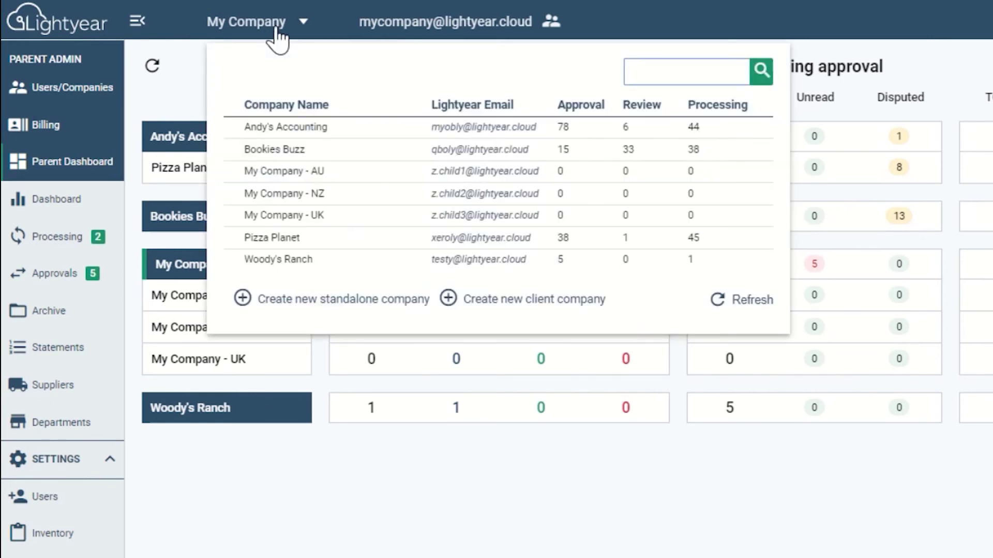
{"action": "left_click", "coordinate": [277, 31]}
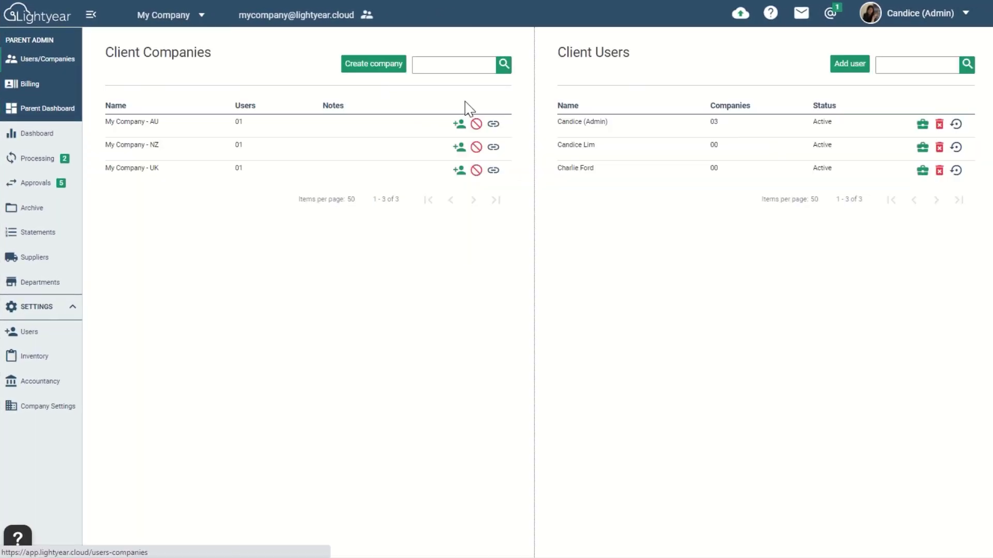
Step: Assign My Company AU, NZ and UK to the client user
{"action": "left_click", "coordinate": [923, 171]}
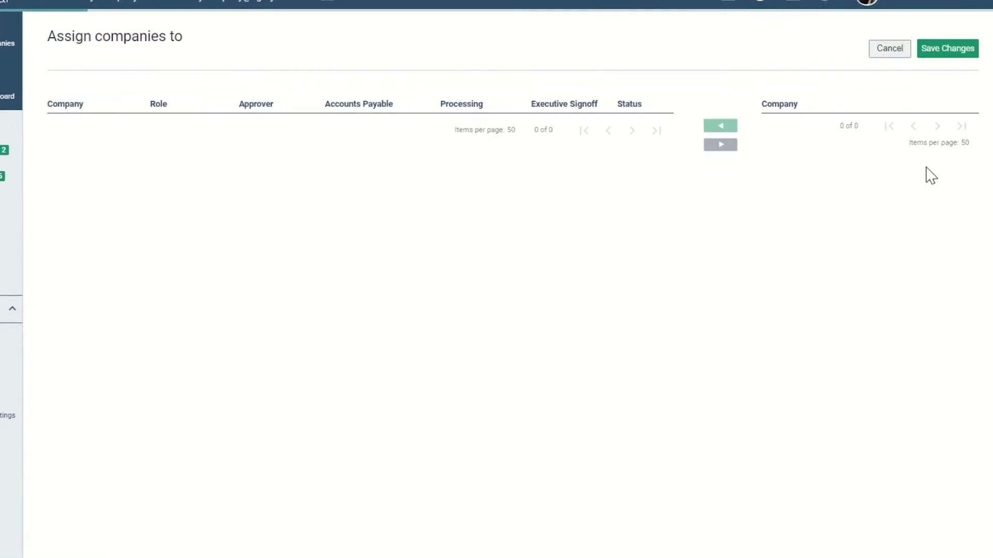
{"action": "left_click", "coordinate": [836, 130]}
{"action": "left_click", "coordinate": [714, 124]}
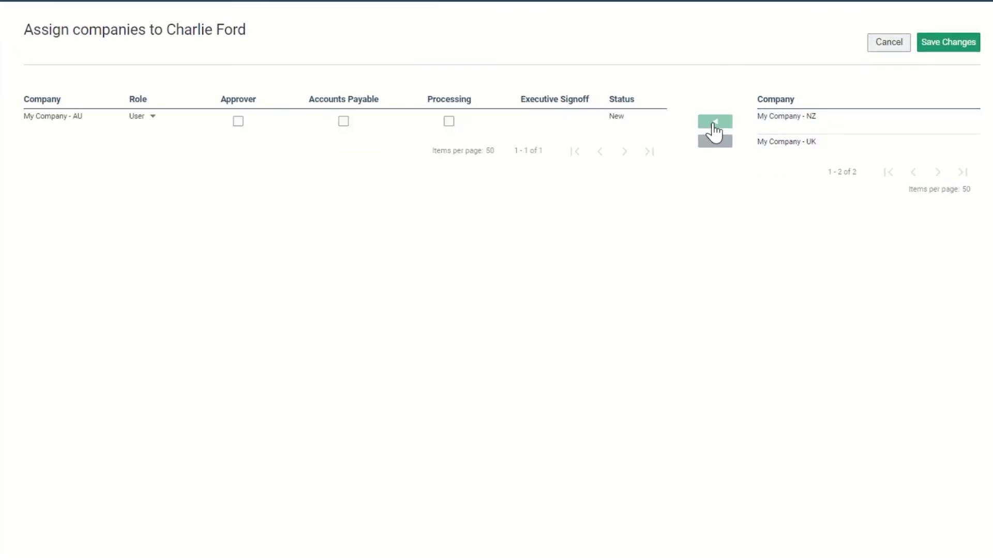
{"action": "left_click", "coordinate": [759, 129]}
{"action": "left_click", "coordinate": [716, 124]}
{"action": "left_click", "coordinate": [765, 130]}
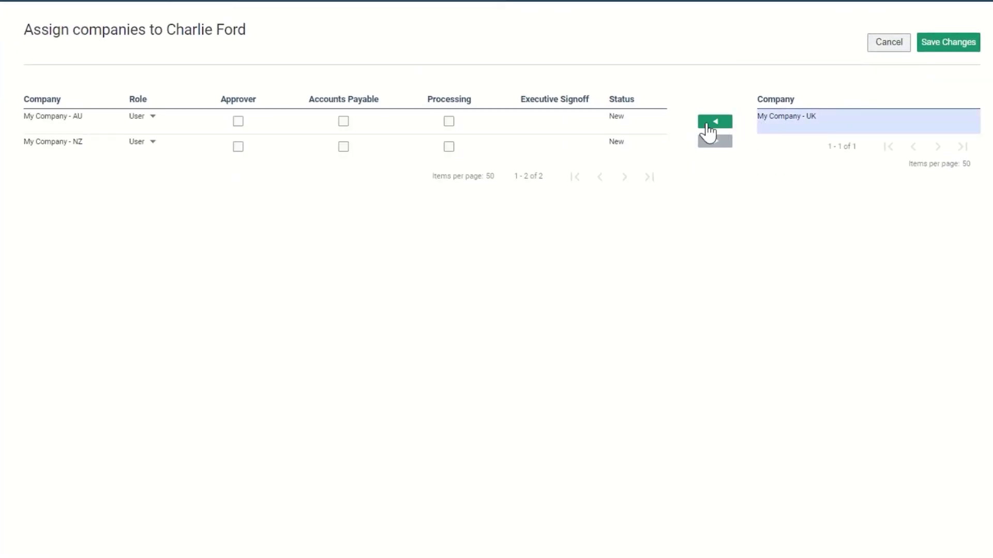
{"action": "left_click", "coordinate": [714, 124]}
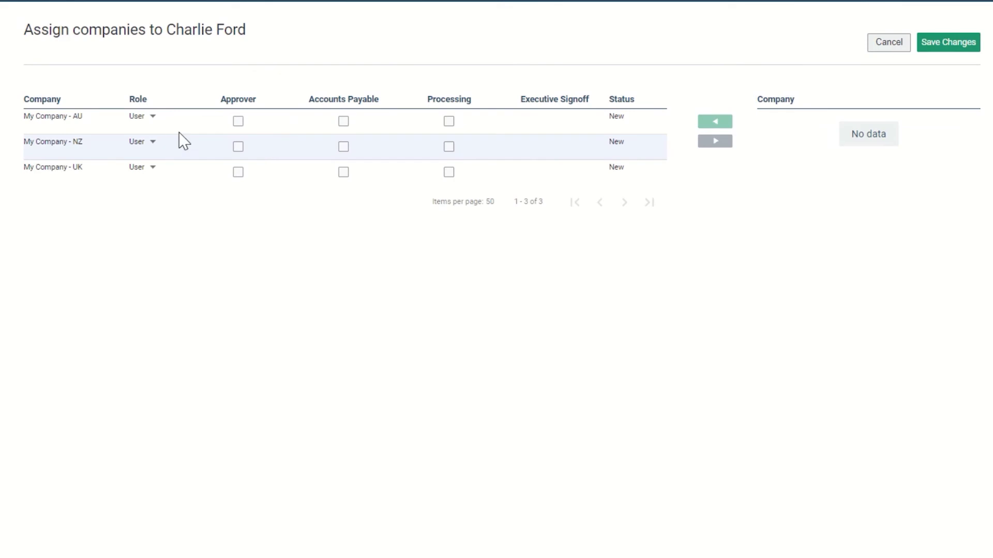
Step: Make the user Admin on AU, approver on NZ and UK, payables on UK, and save
{"action": "left_click", "coordinate": [141, 120]}
{"action": "left_click", "coordinate": [150, 146]}
{"action": "left_click", "coordinate": [238, 146]}
{"action": "left_click", "coordinate": [238, 172]}
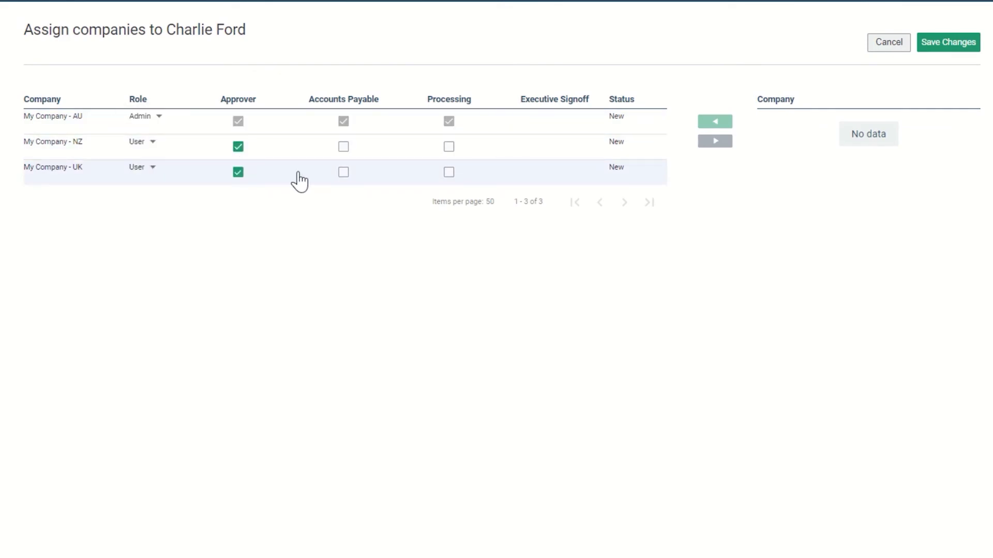
{"action": "left_click", "coordinate": [343, 174]}
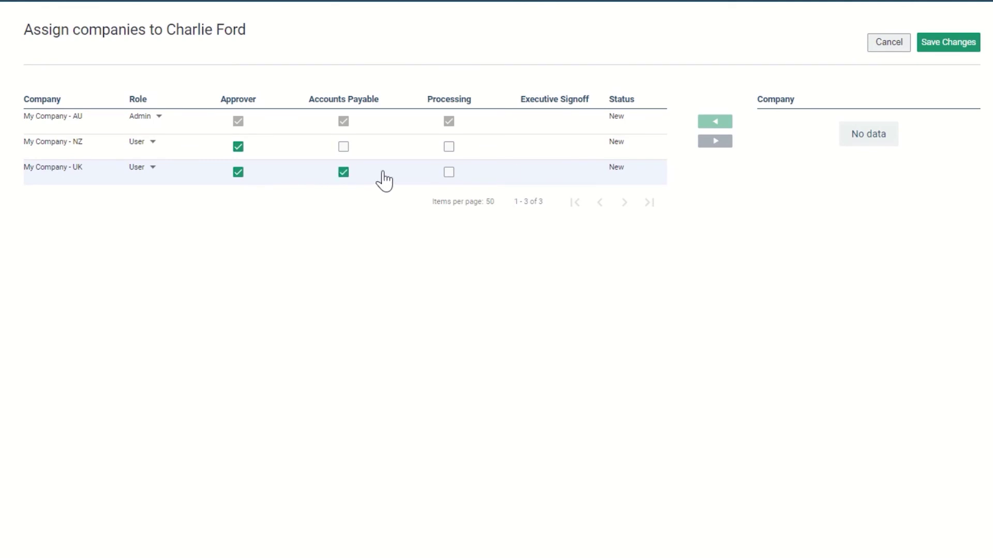
{"action": "left_click", "coordinate": [940, 49]}
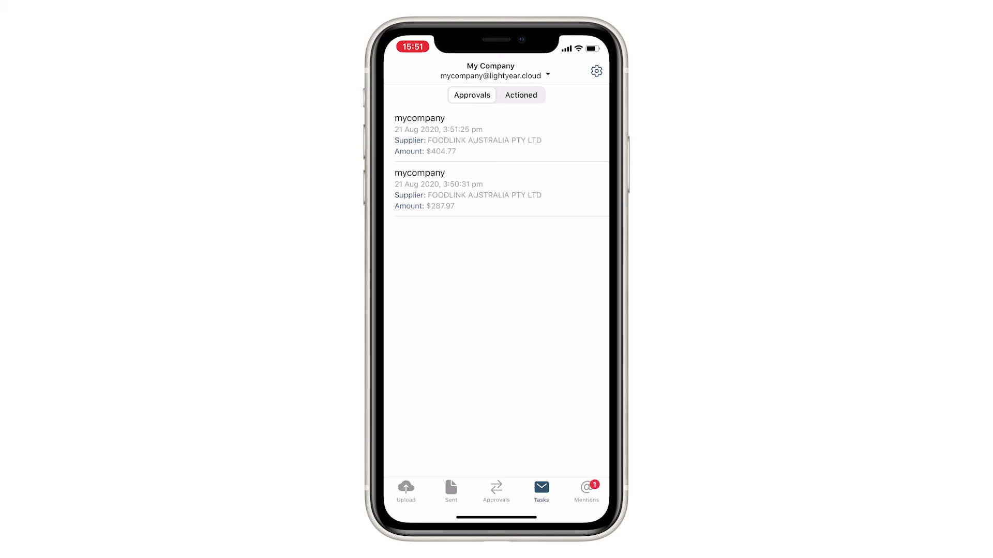
Step: Review the $404.77 Foodlink invoice PDF, then swipe its task and approve it
{"action": "scroll", "coordinate": [496, 279], "scroll_direction": "down", "scroll_amount": 3}
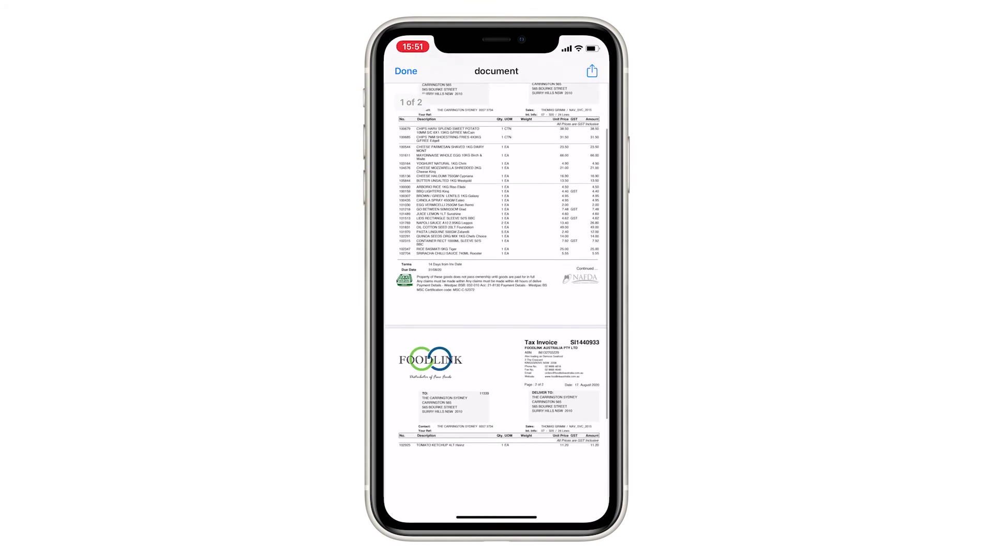
{"action": "scroll", "coordinate": [497, 303], "scroll_direction": "down", "scroll_amount": 5}
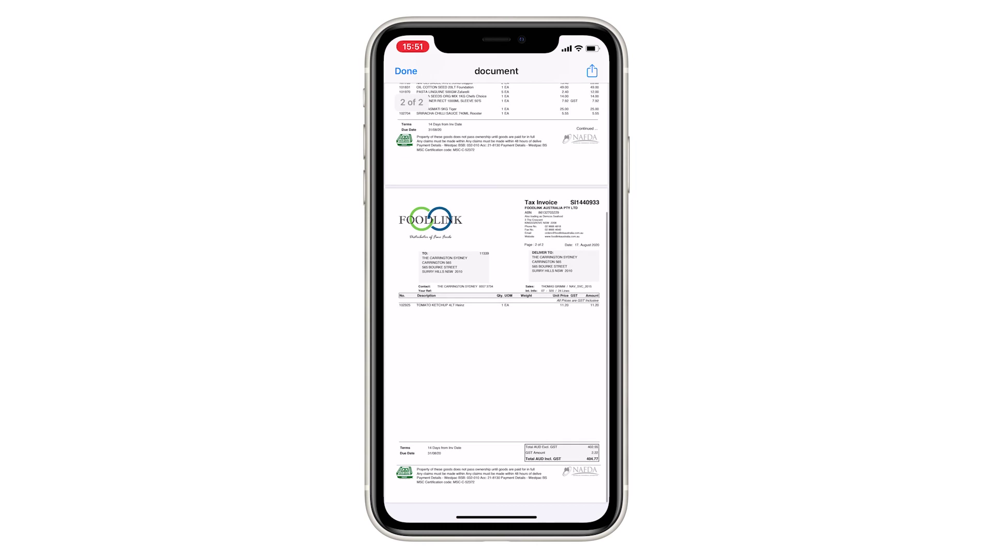
{"action": "scroll", "coordinate": [497, 289], "scroll_direction": "up", "scroll_amount": 5}
{"action": "left_click", "coordinate": [406, 71]}
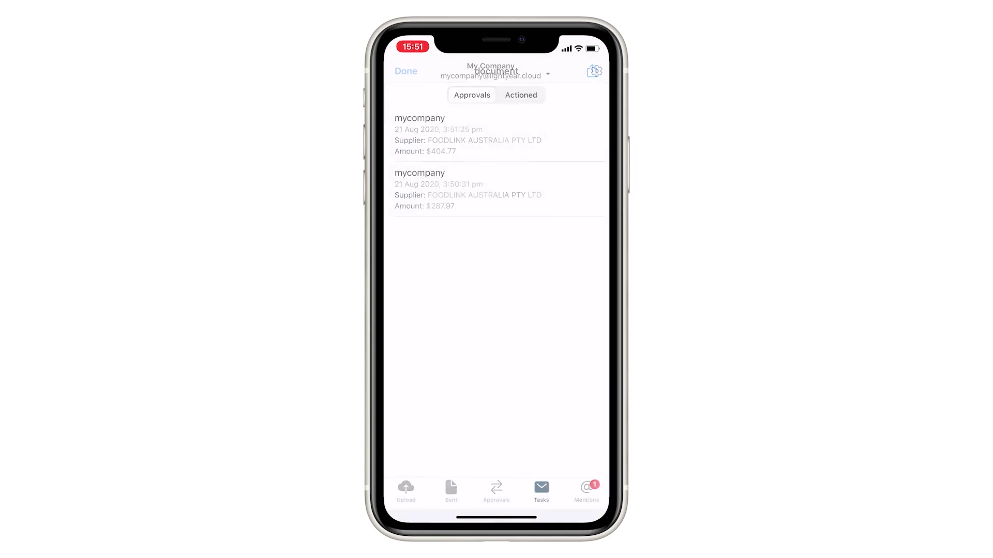
{"action": "left_click_drag", "start_coordinate": [465, 134], "coordinate": [510, 134]}
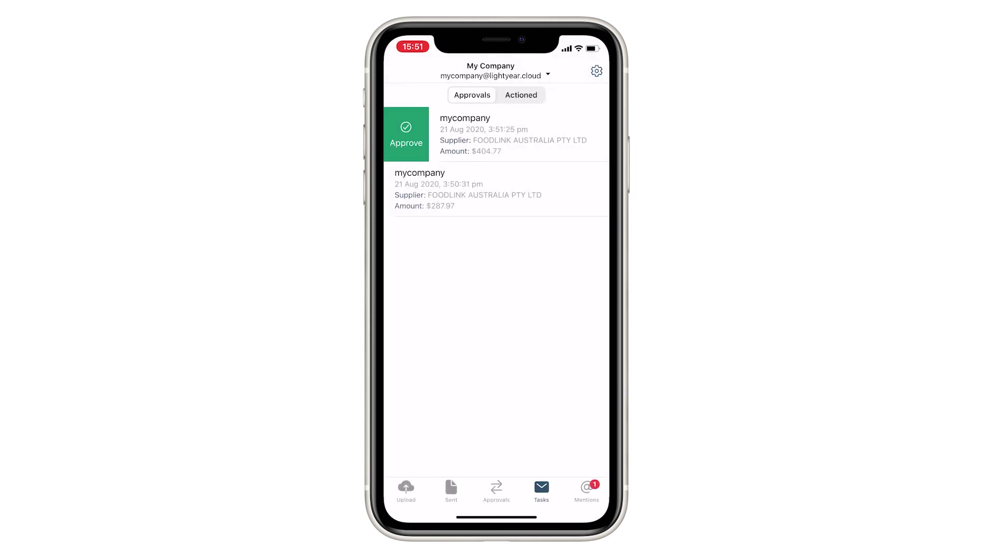
{"action": "left_click", "coordinate": [406, 135]}
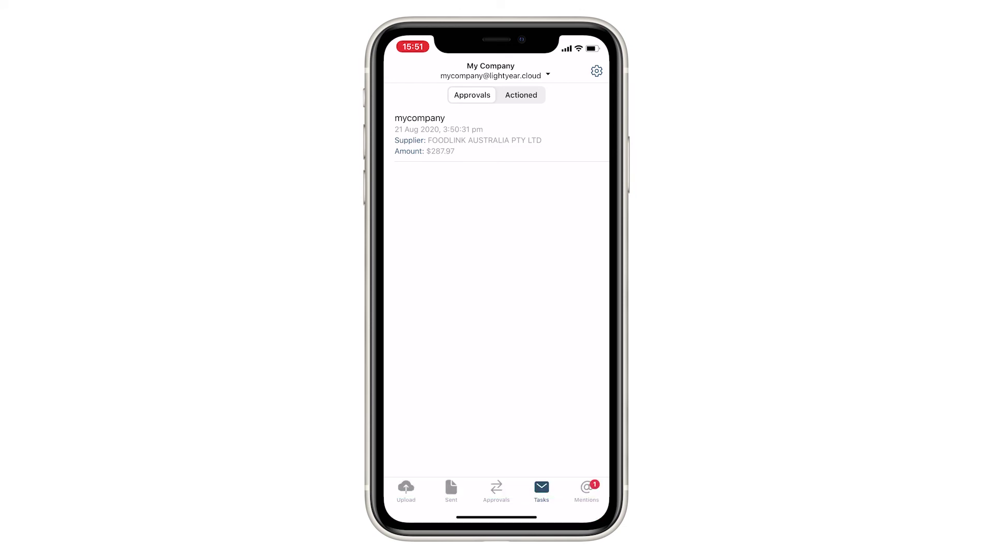
Step: Approve the $287.97 Foodlink bill with the note 'Prices all good'
{"action": "left_click_drag", "start_coordinate": [543, 134], "coordinate": [414, 135]}
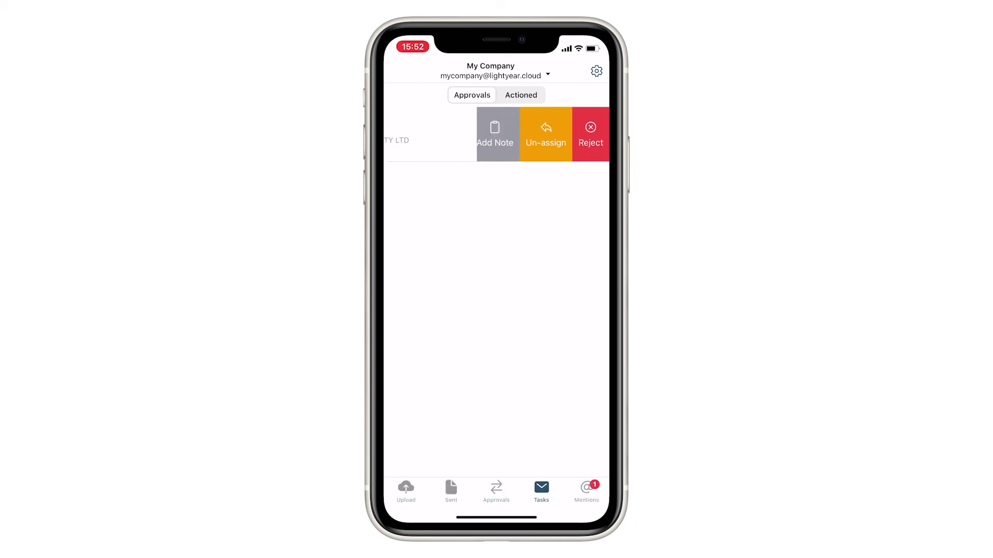
{"action": "left_click", "coordinate": [494, 134]}
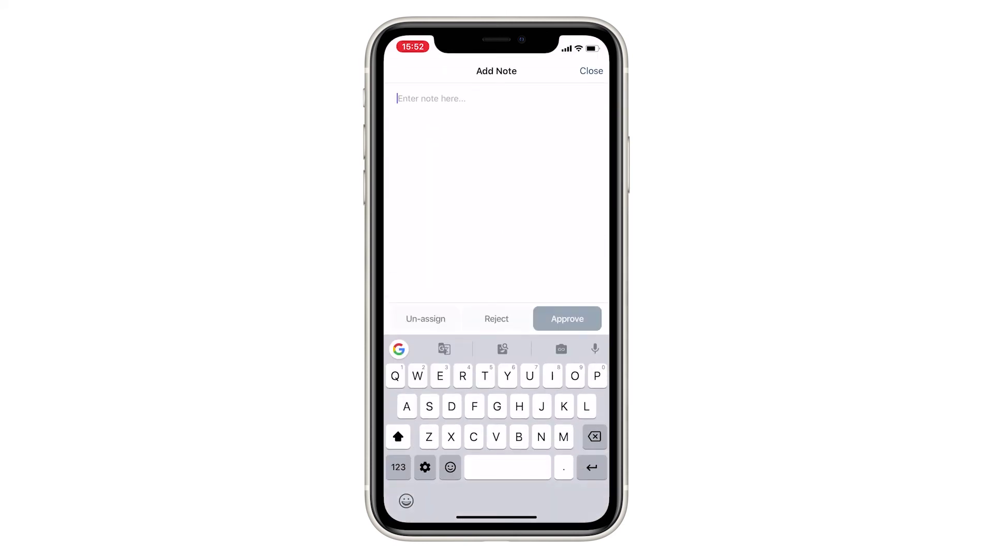
{"action": "type", "text": "Price"}
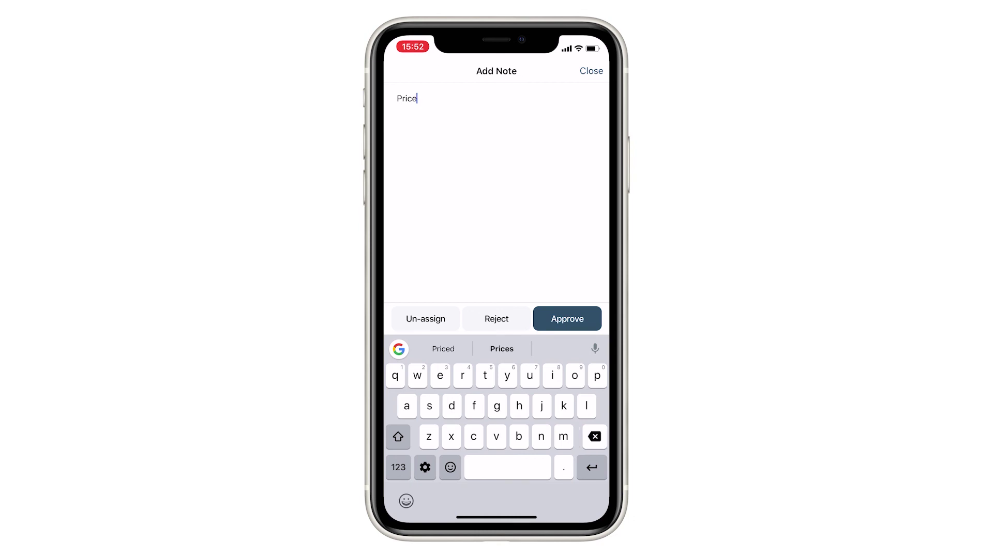
{"action": "type", "text": "s all go"}
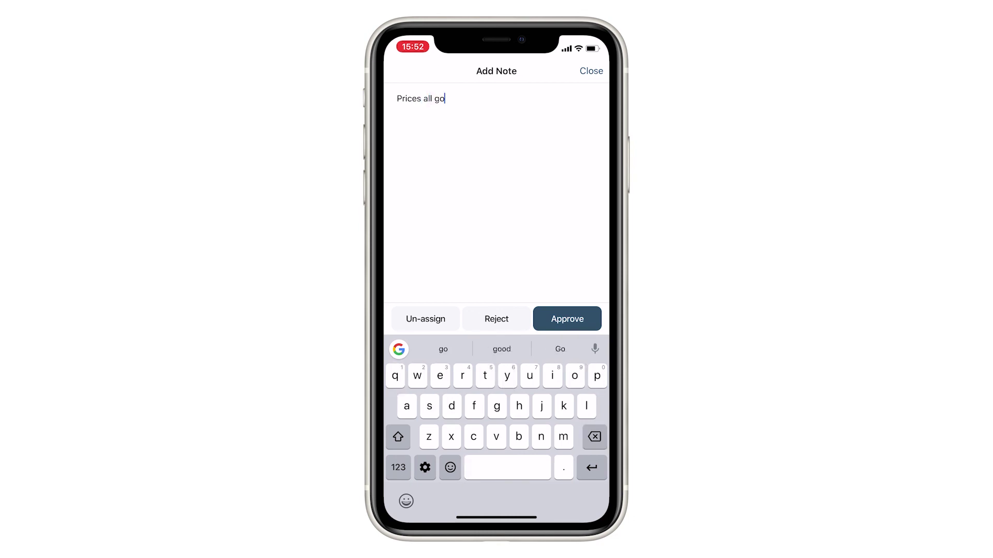
{"action": "type", "text": "od"}
{"action": "left_click", "coordinate": [566, 319]}
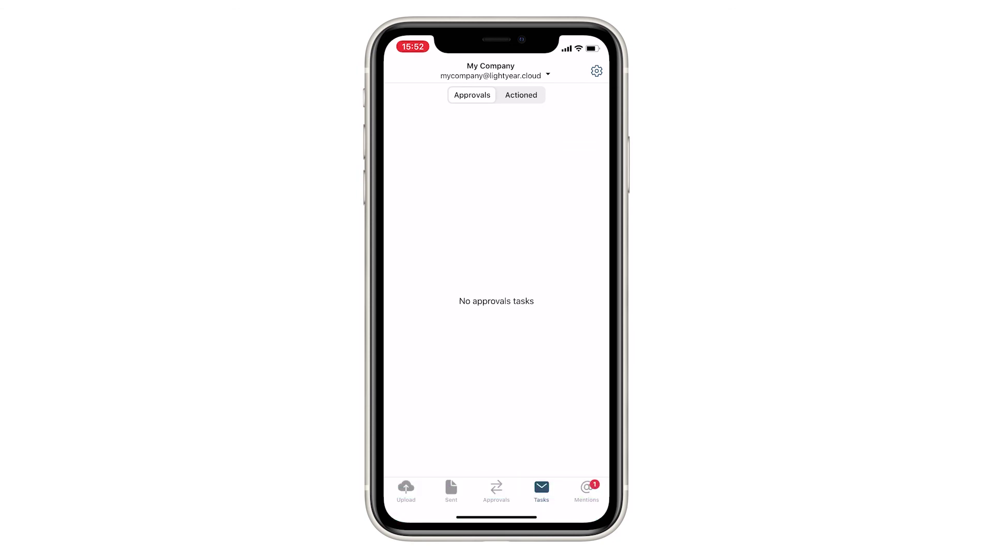
Step: View the Approvals list, then the Mentions tab, swiping a mention to reveal reply and clear options
{"action": "left_click", "coordinate": [496, 491]}
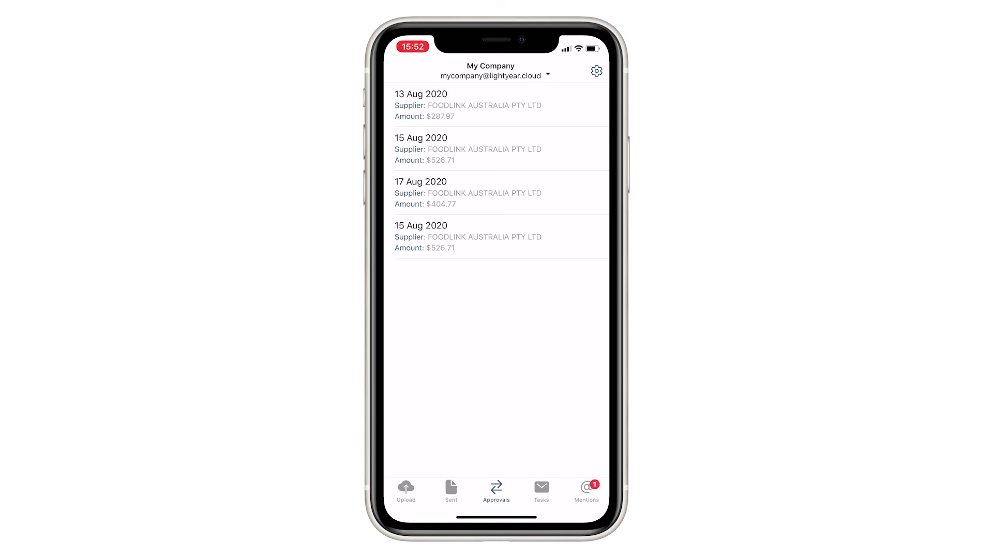
{"action": "left_click", "coordinate": [586, 491]}
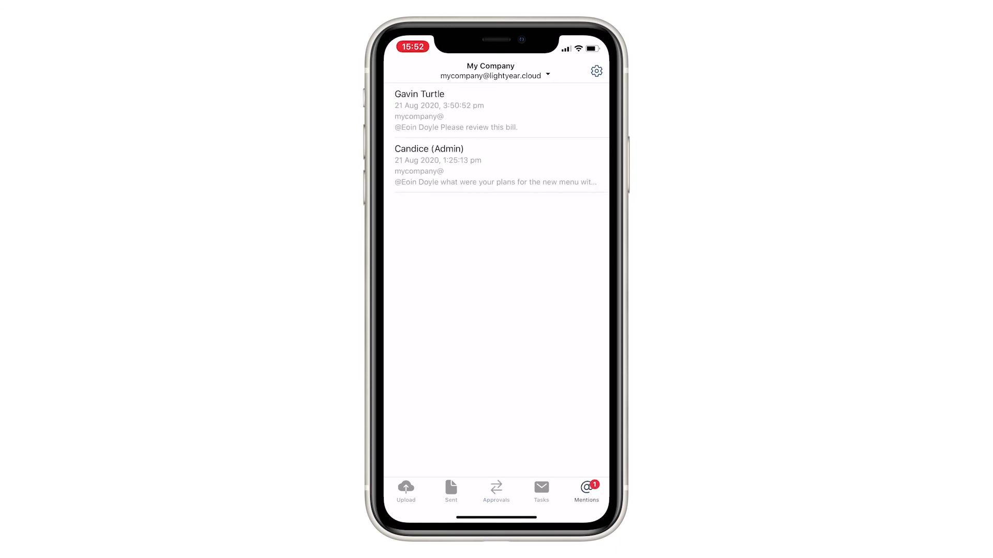
{"action": "left_click_drag", "start_coordinate": [568, 110], "coordinate": [455, 110]}
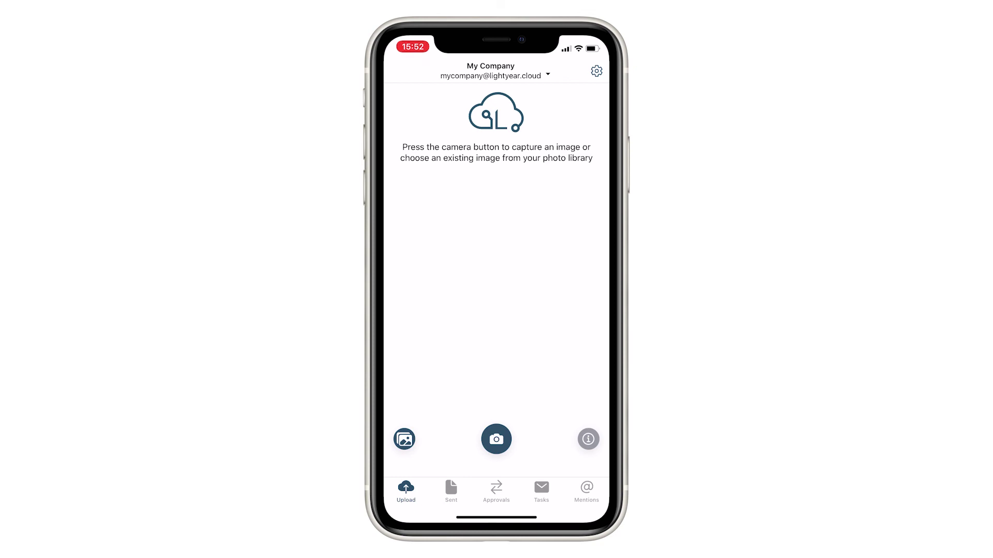
Step: Take a camera photo of the SPAR receipt and choose Use Photo to upload it
{"action": "left_click", "coordinate": [496, 439]}
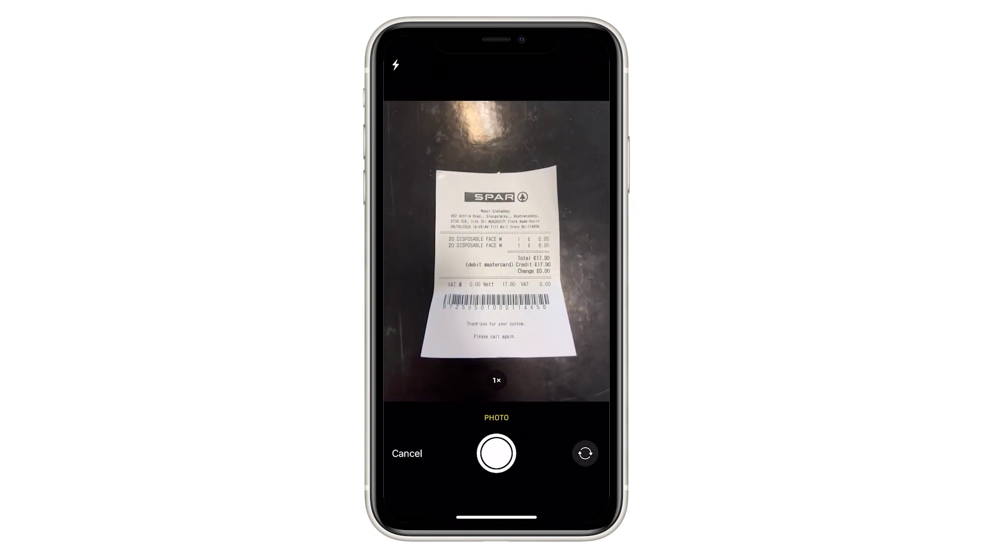
{"action": "left_click", "coordinate": [496, 453]}
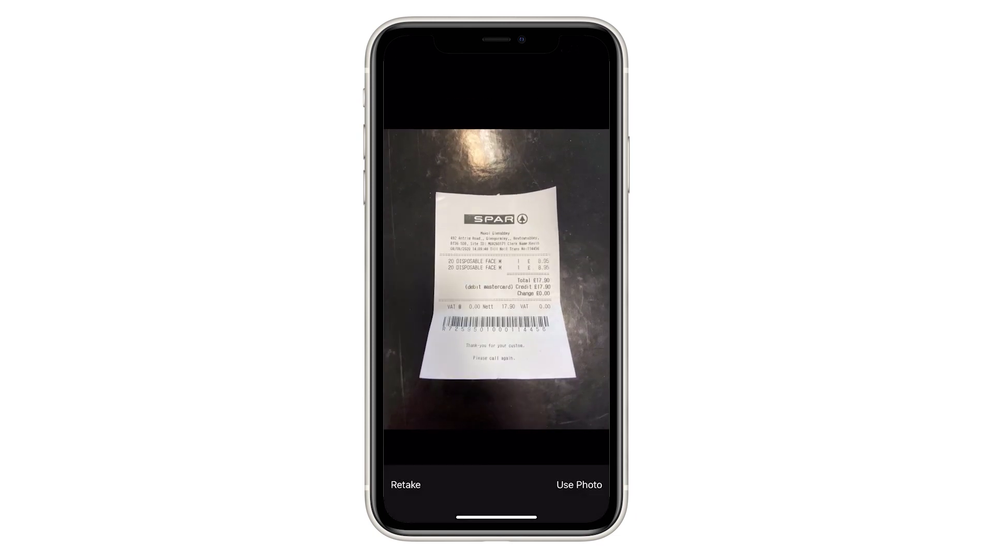
{"action": "left_click", "coordinate": [578, 485]}
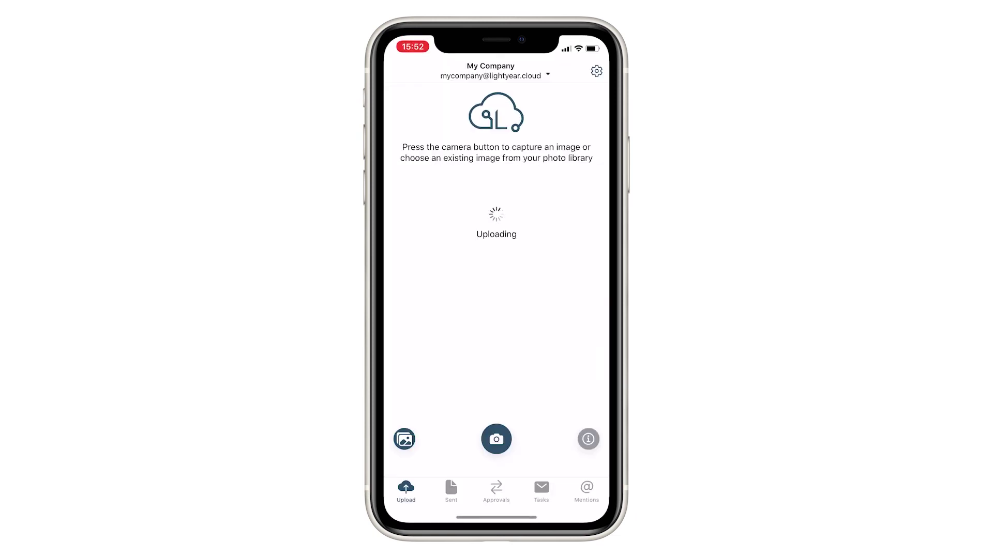